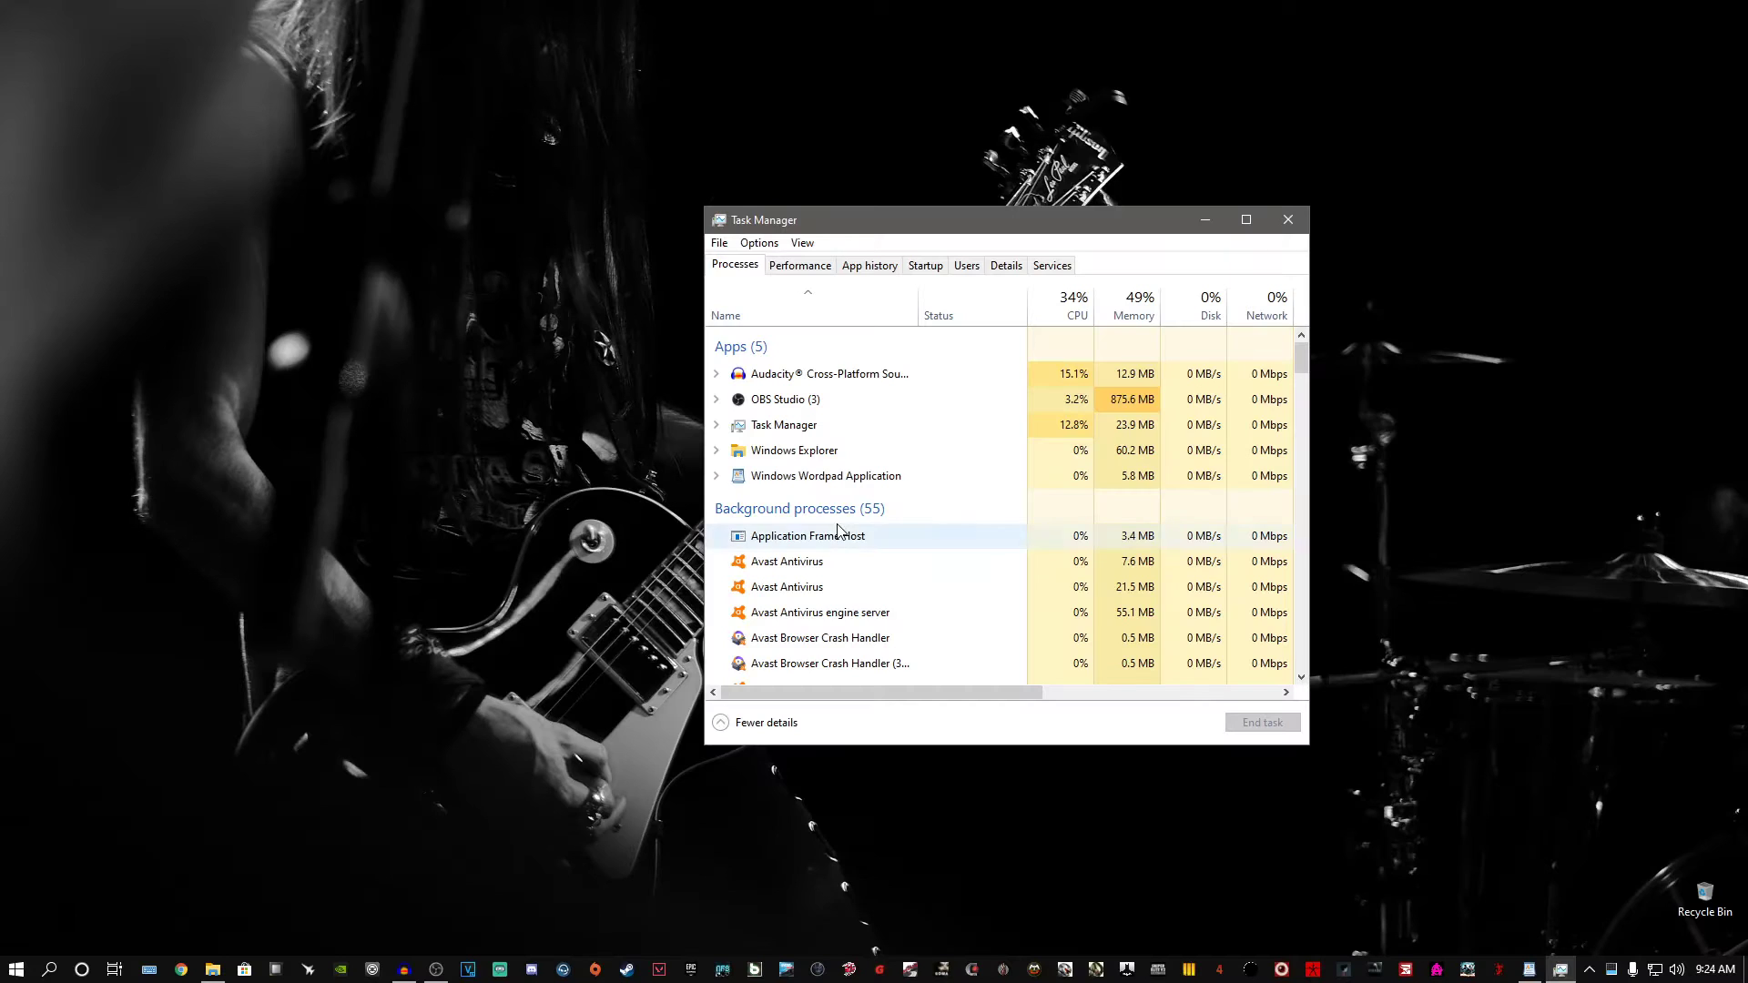
End the OriginWebHelperService process in Task Manager
scroll(855, 573, down, 3)
scroll(856, 580, down, 12)
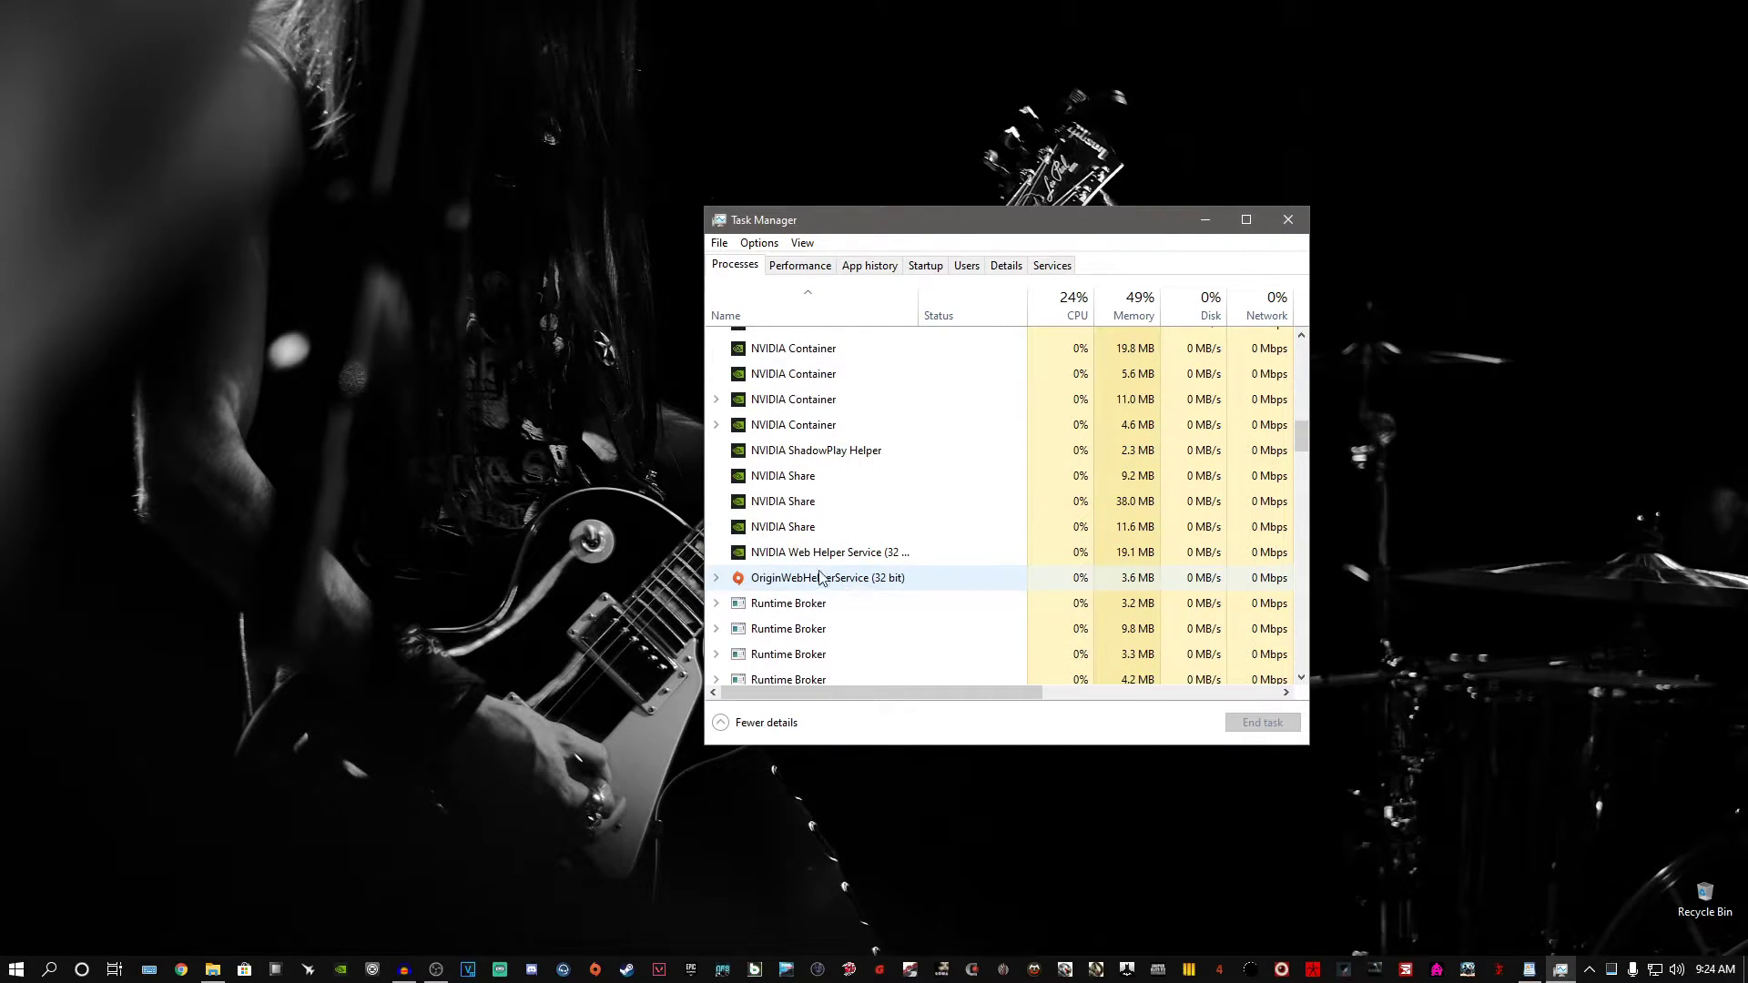
click(826, 580)
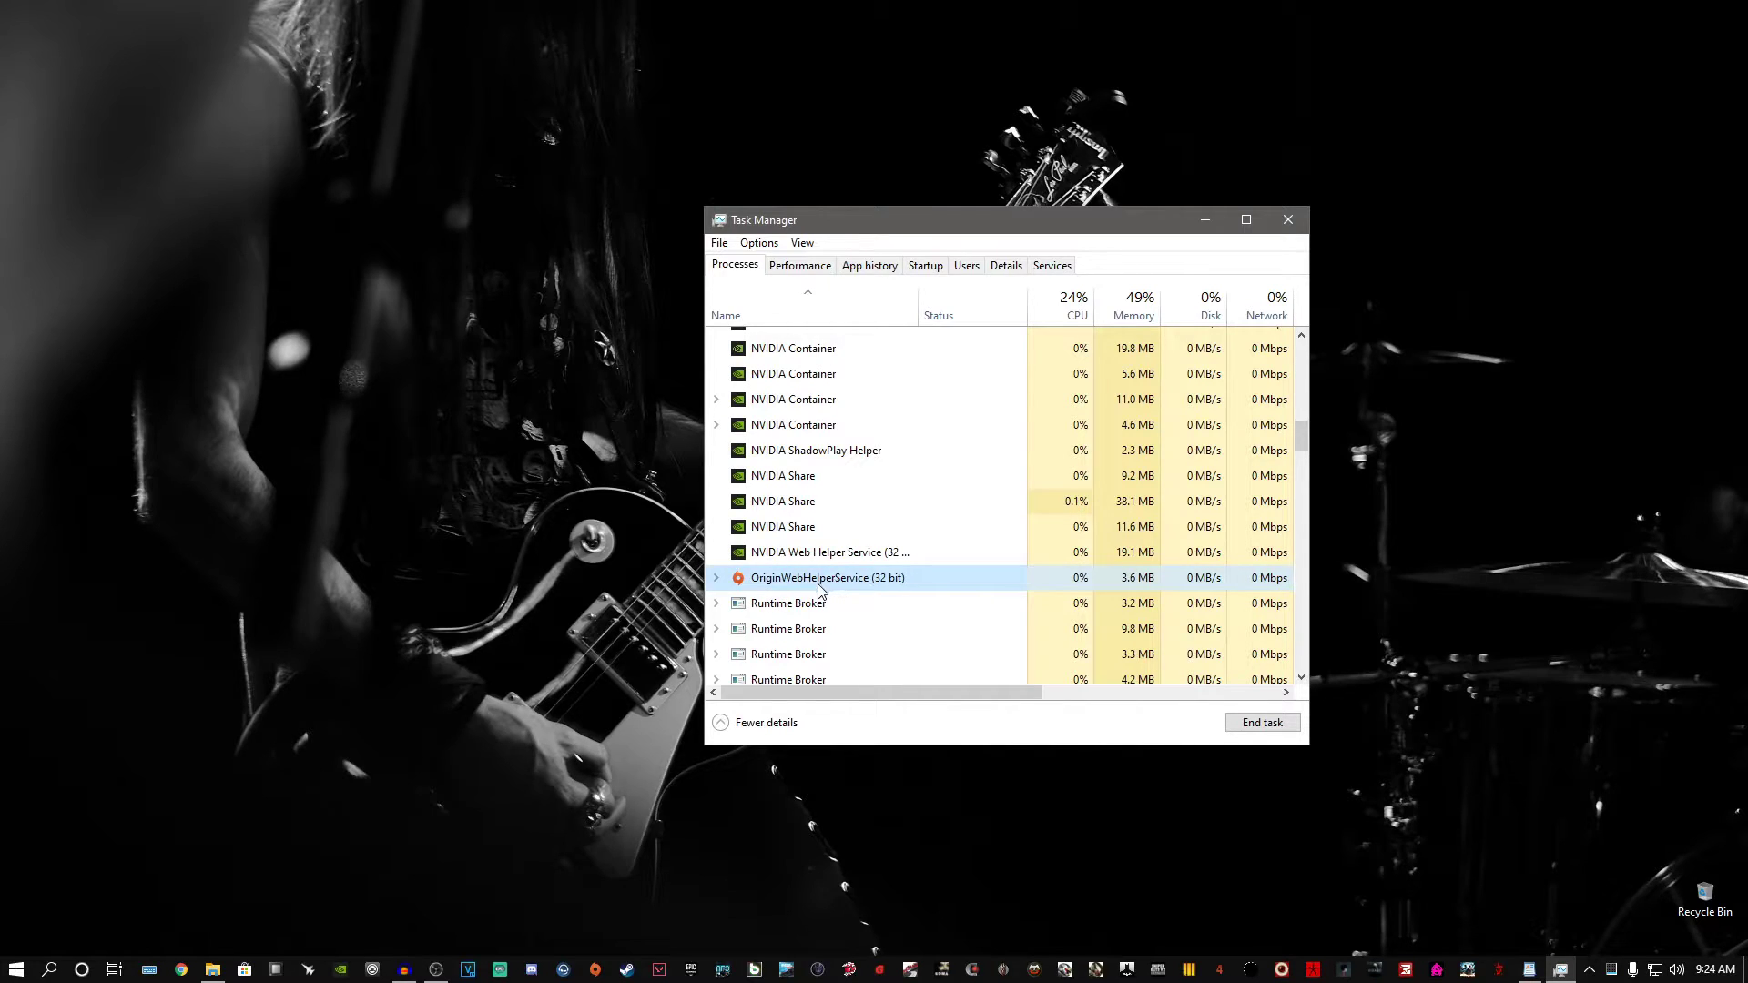
right_click(812, 582)
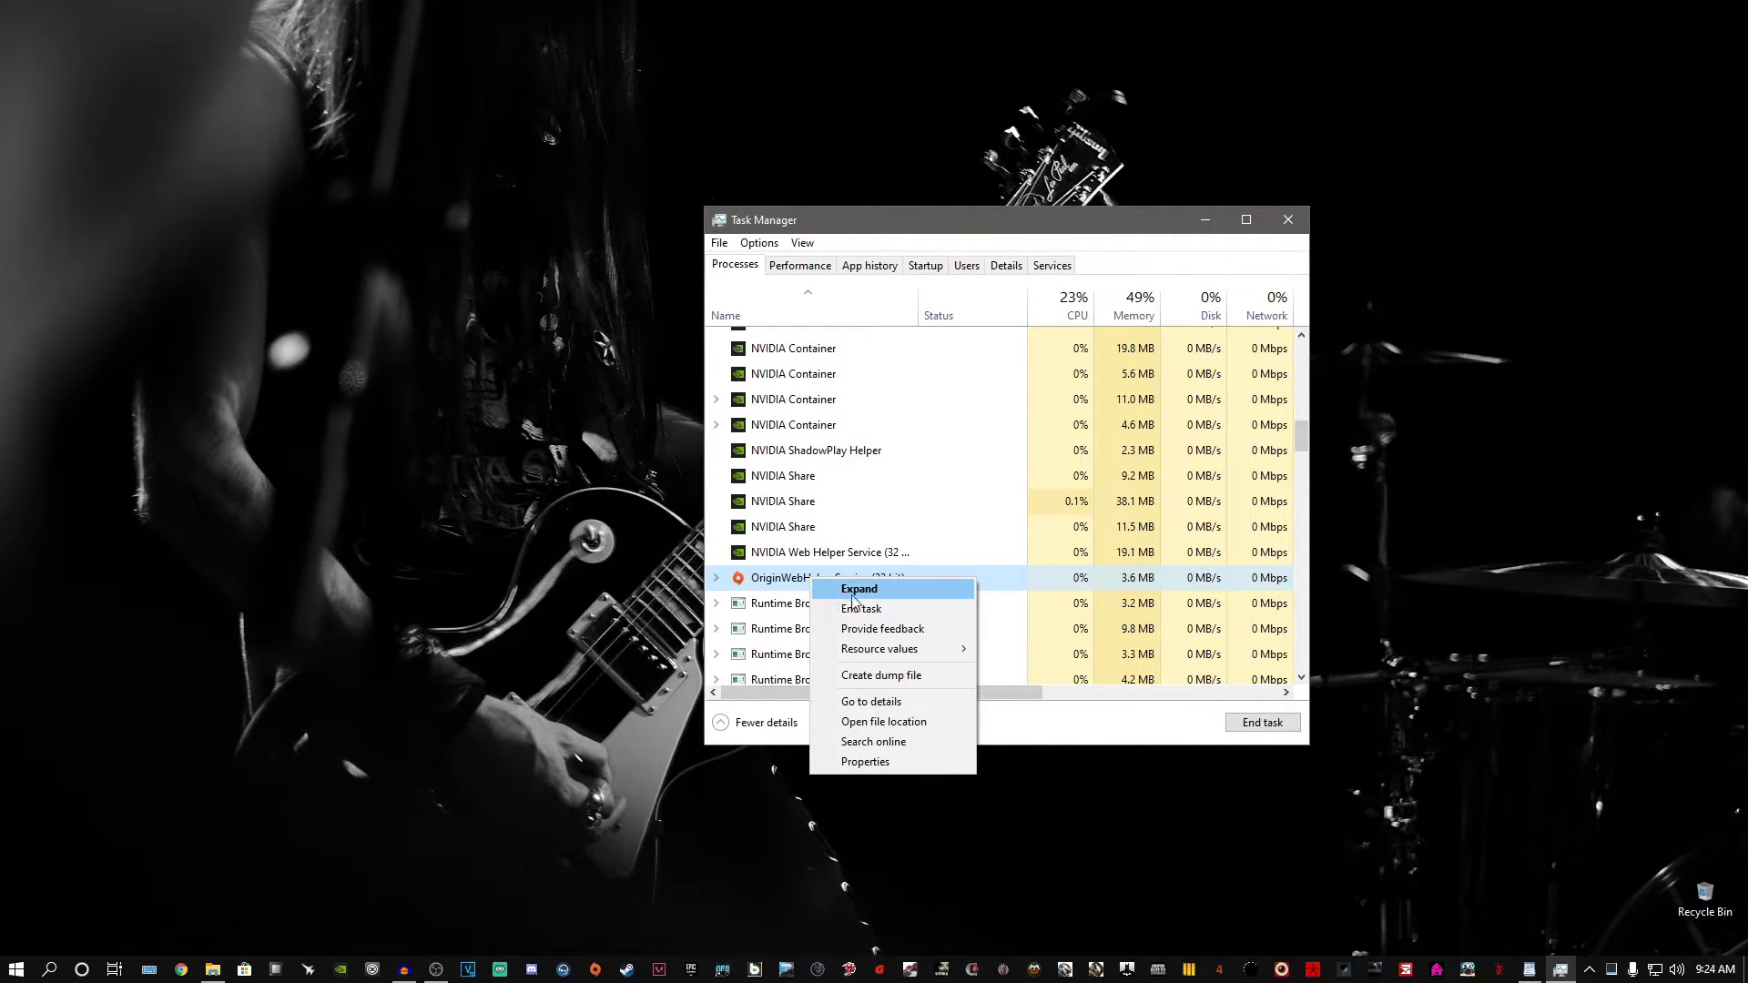
click(854, 603)
Close Task Manager and refresh the desktop
click(1287, 219)
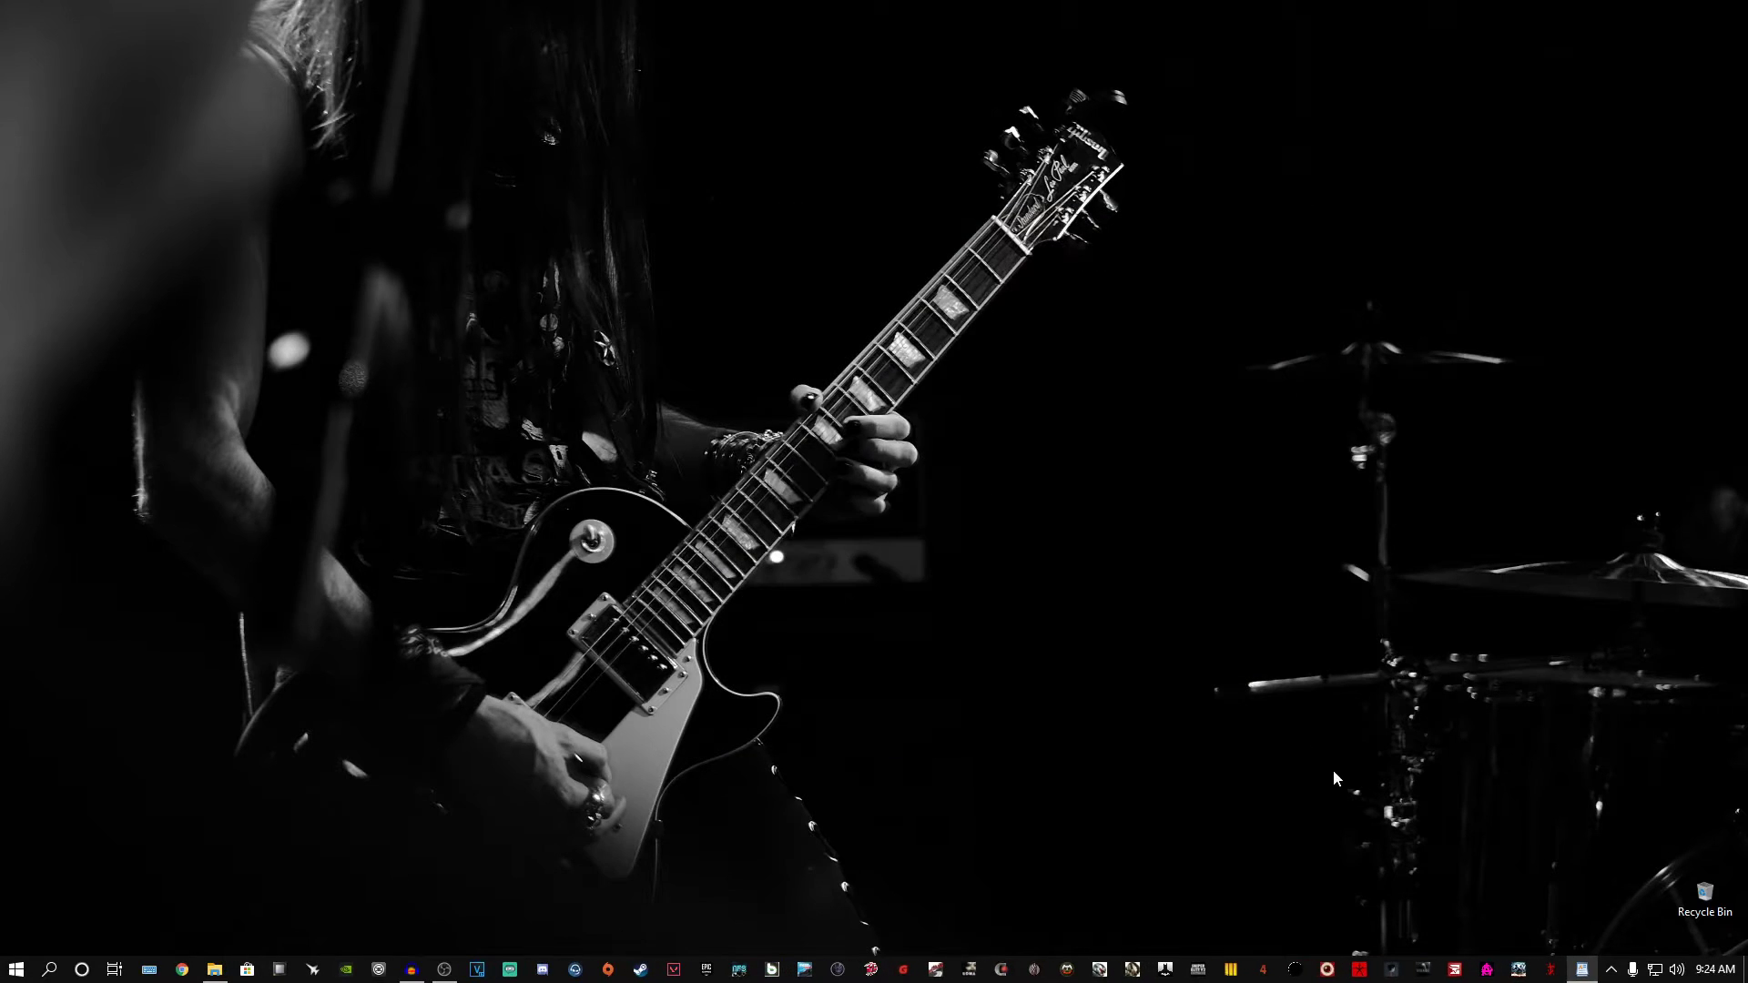
click(1611, 970)
right_click(808, 547)
click(843, 603)
key(Down)
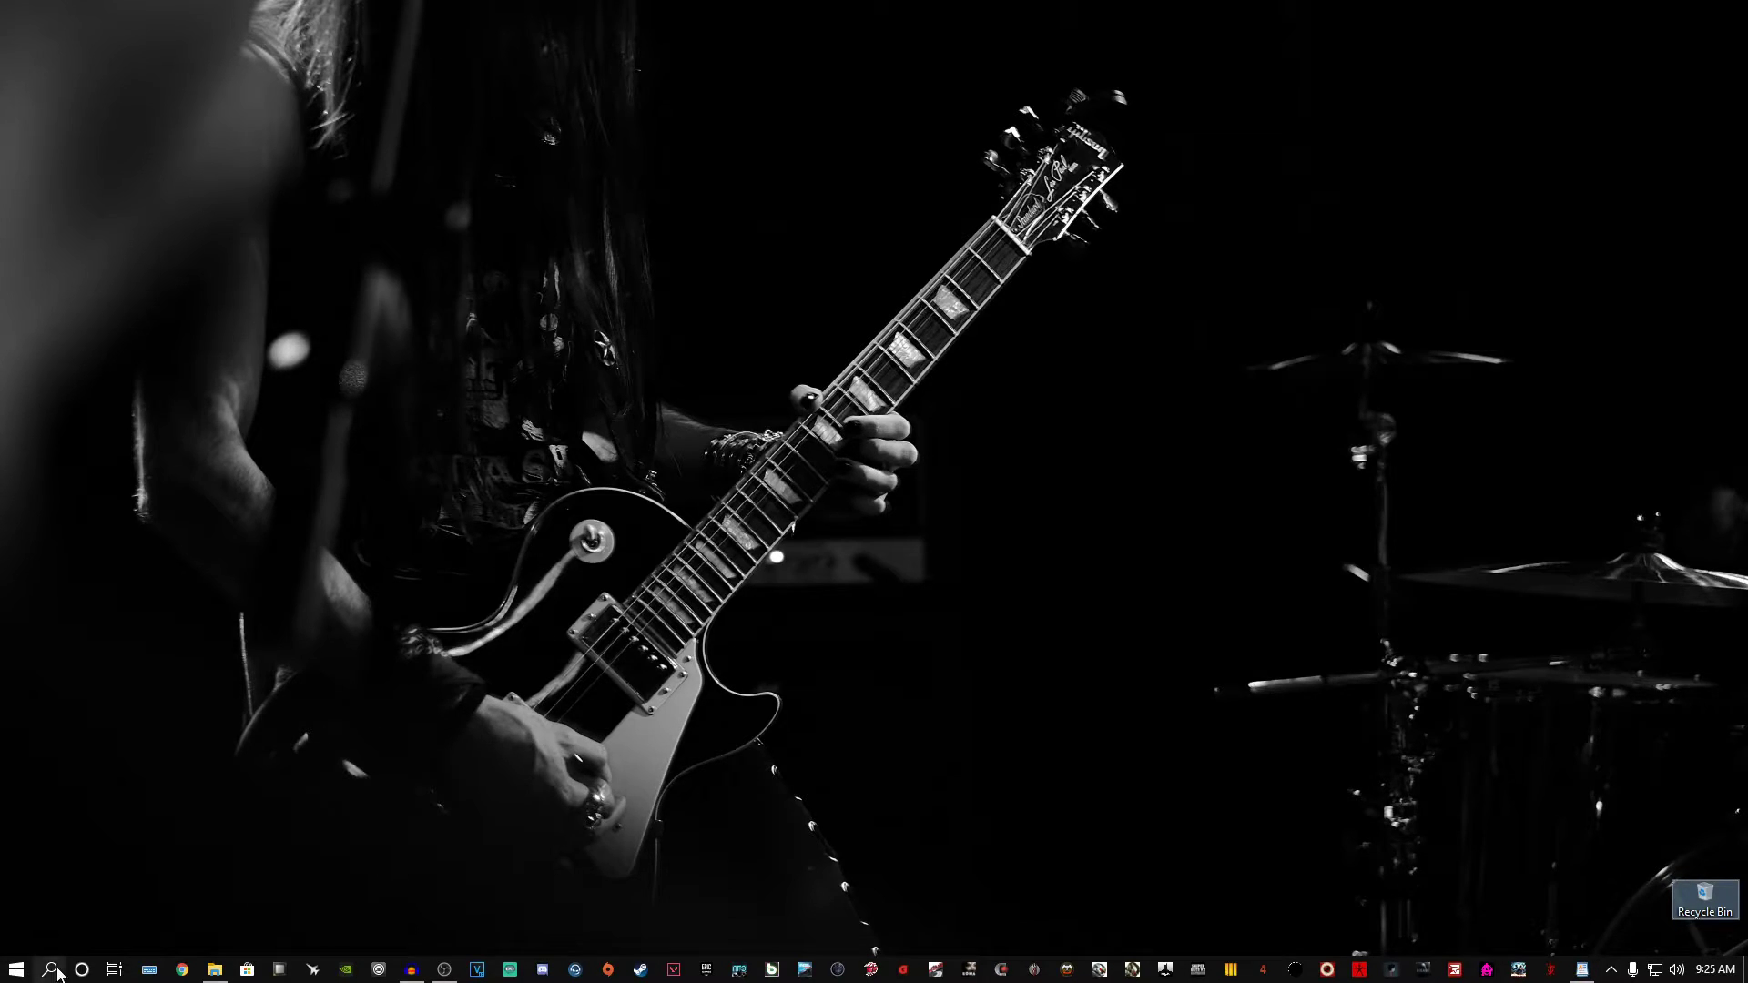
click(49, 970)
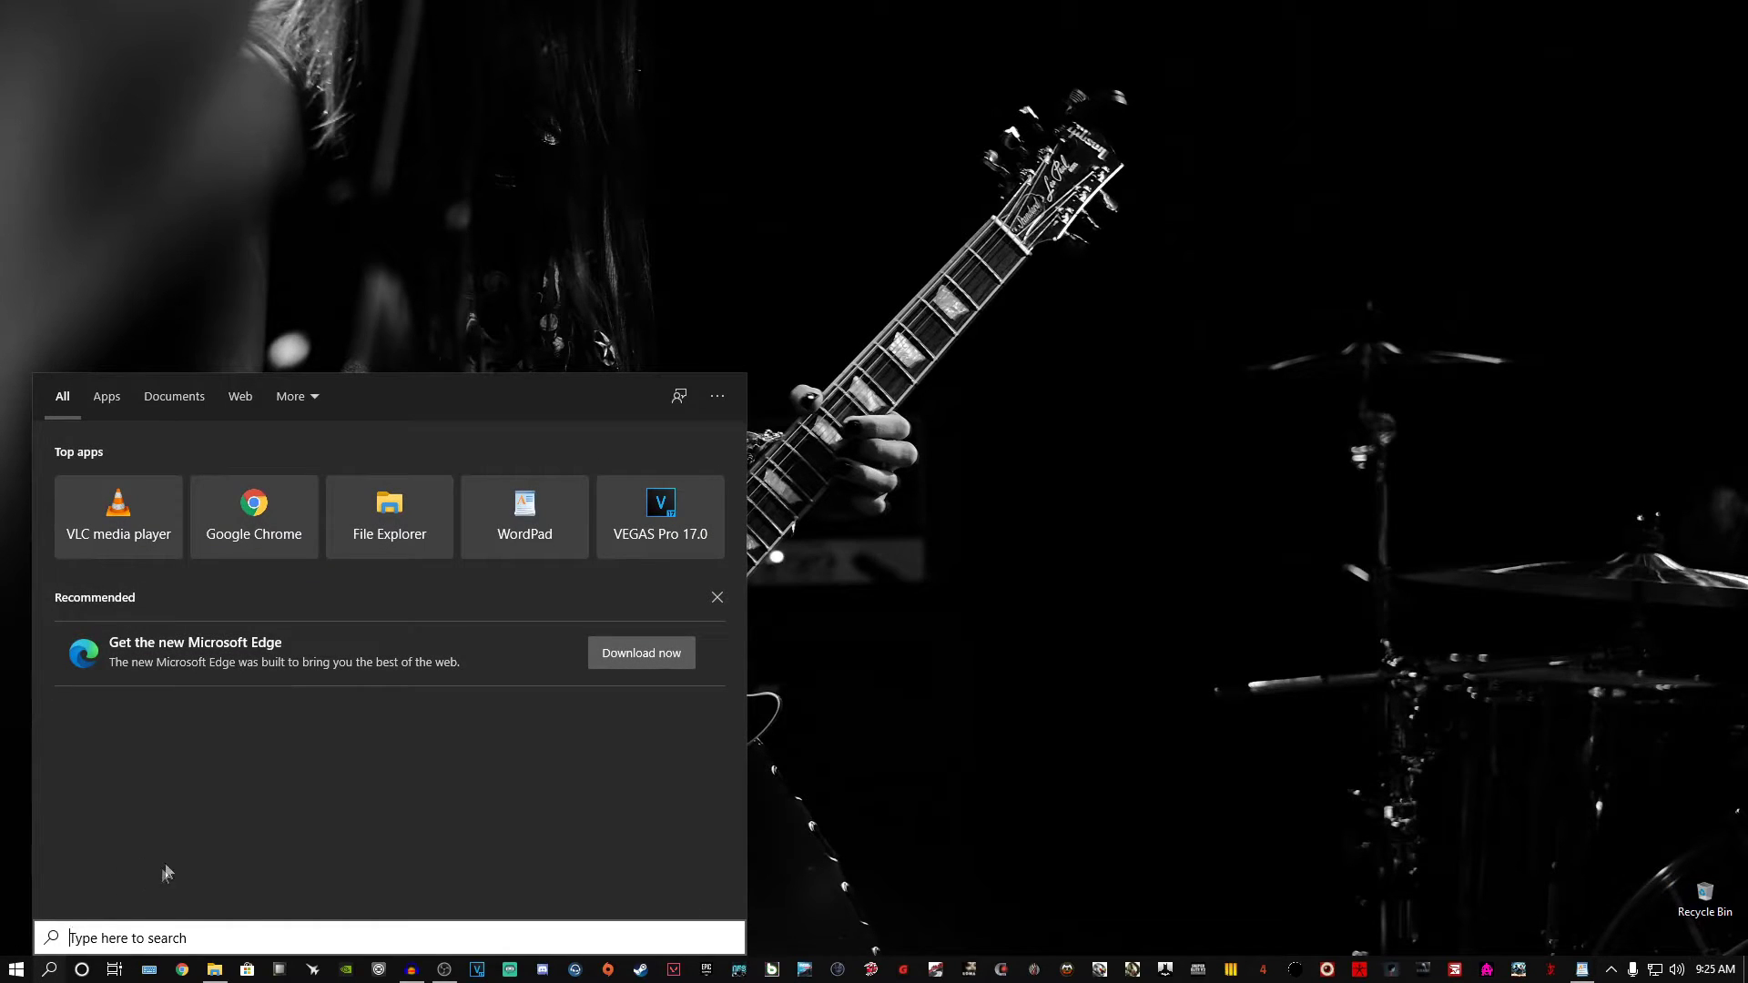
Run %programdata% from the Run dialog to open ProgramData in File Explorer
text(run)
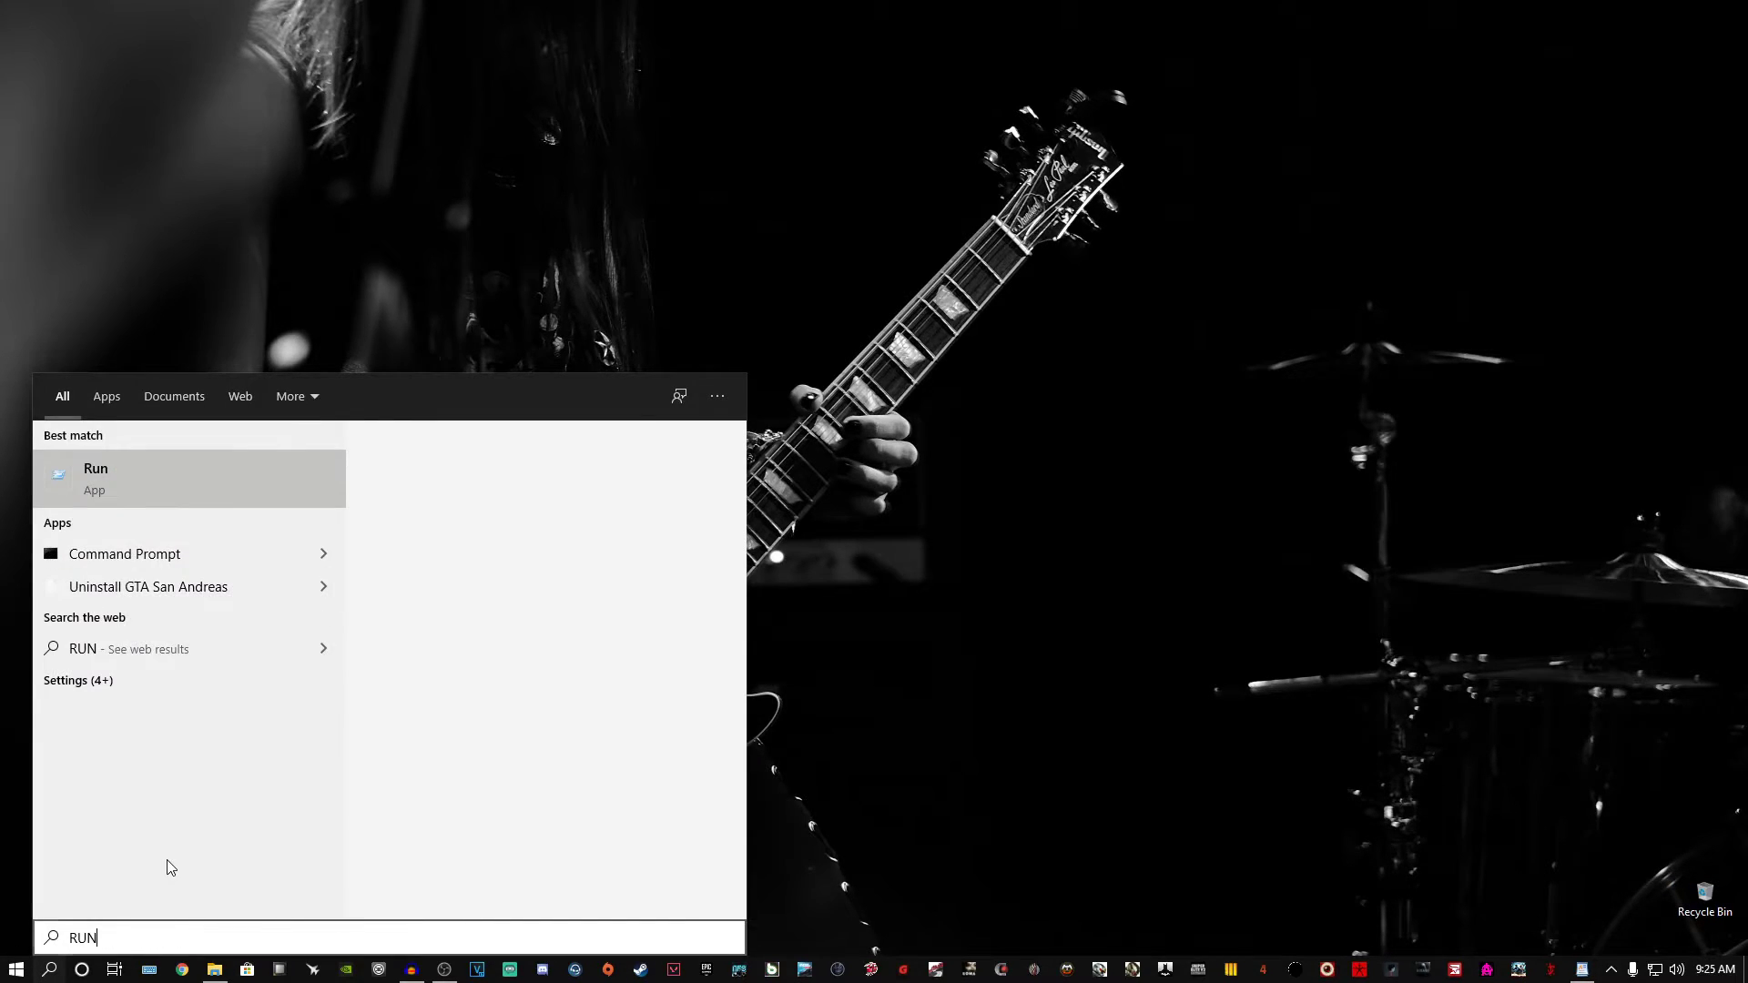
key(Return)
key(BackSpace)
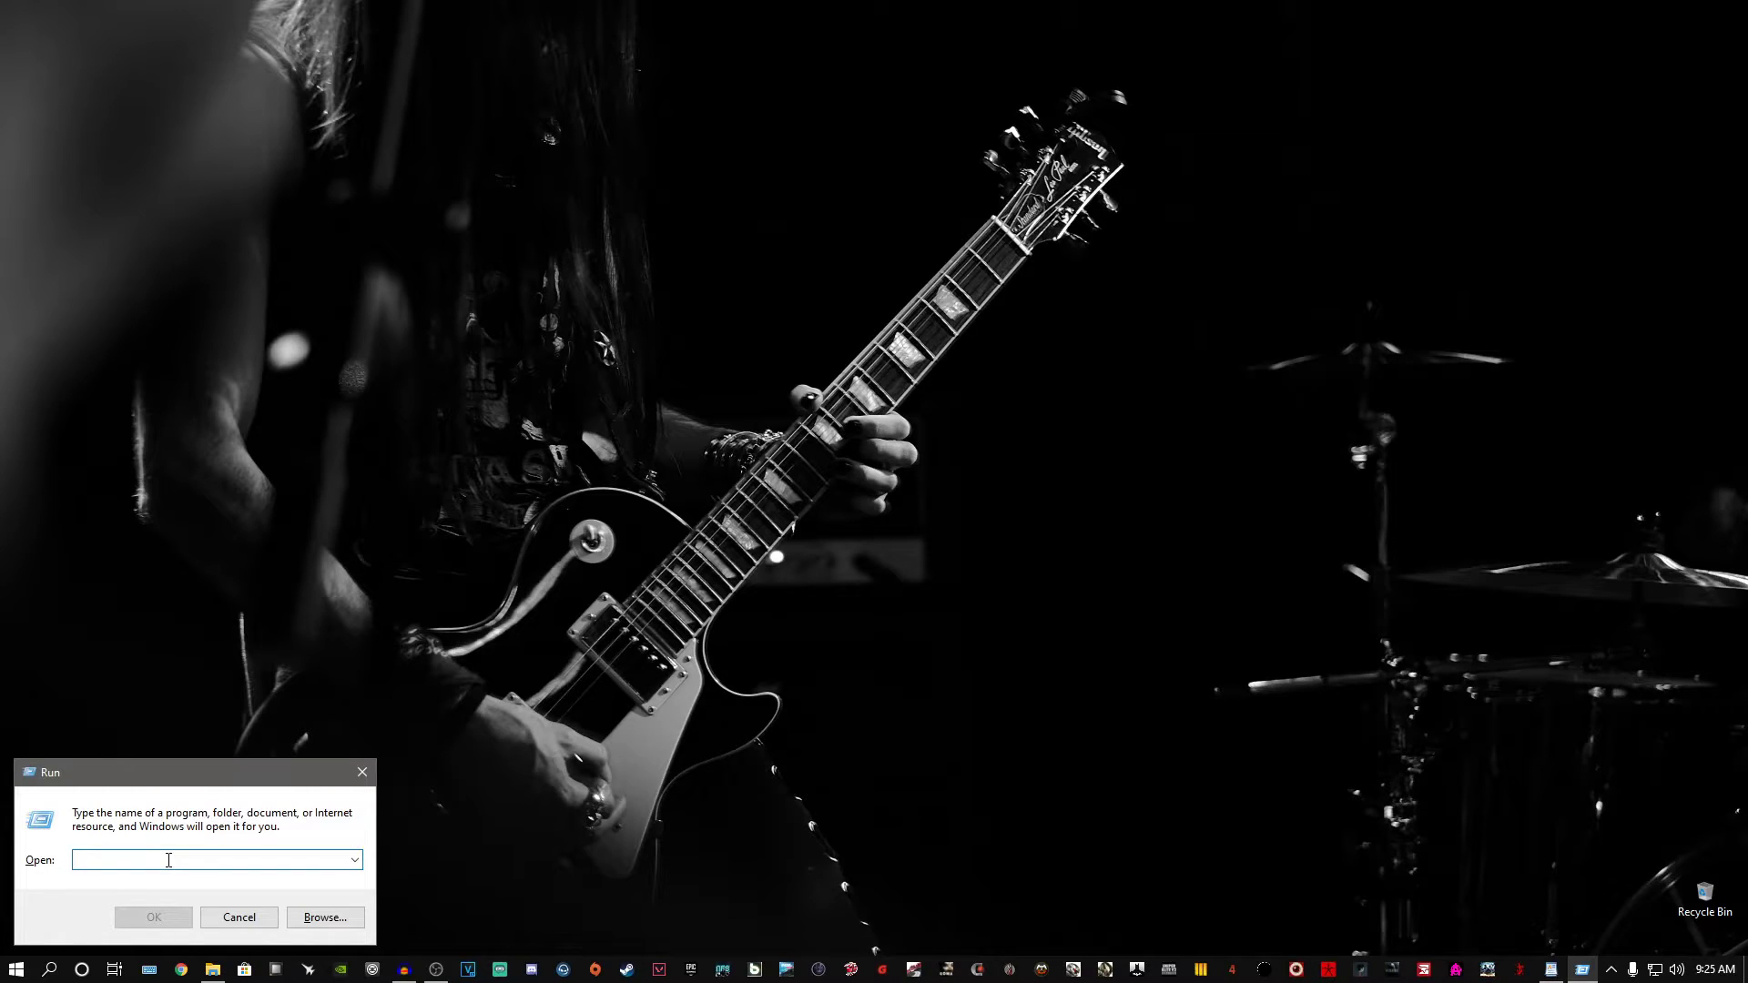
text(%)
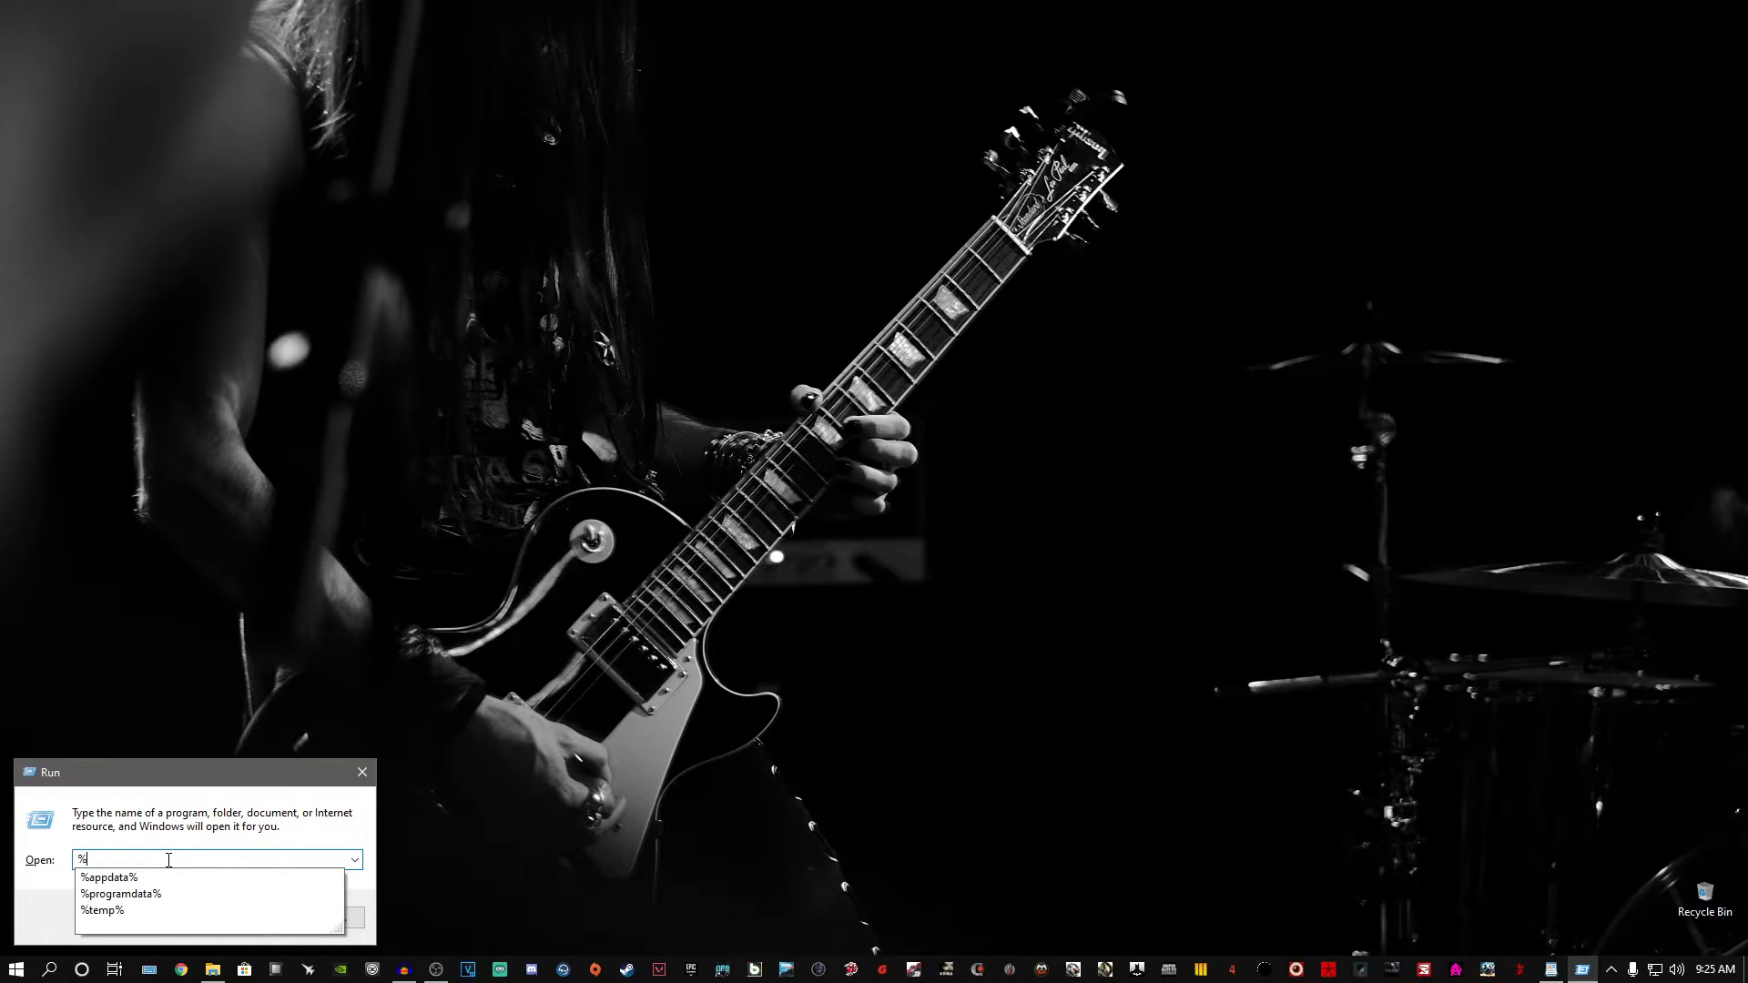
key(Down)
key(Down)
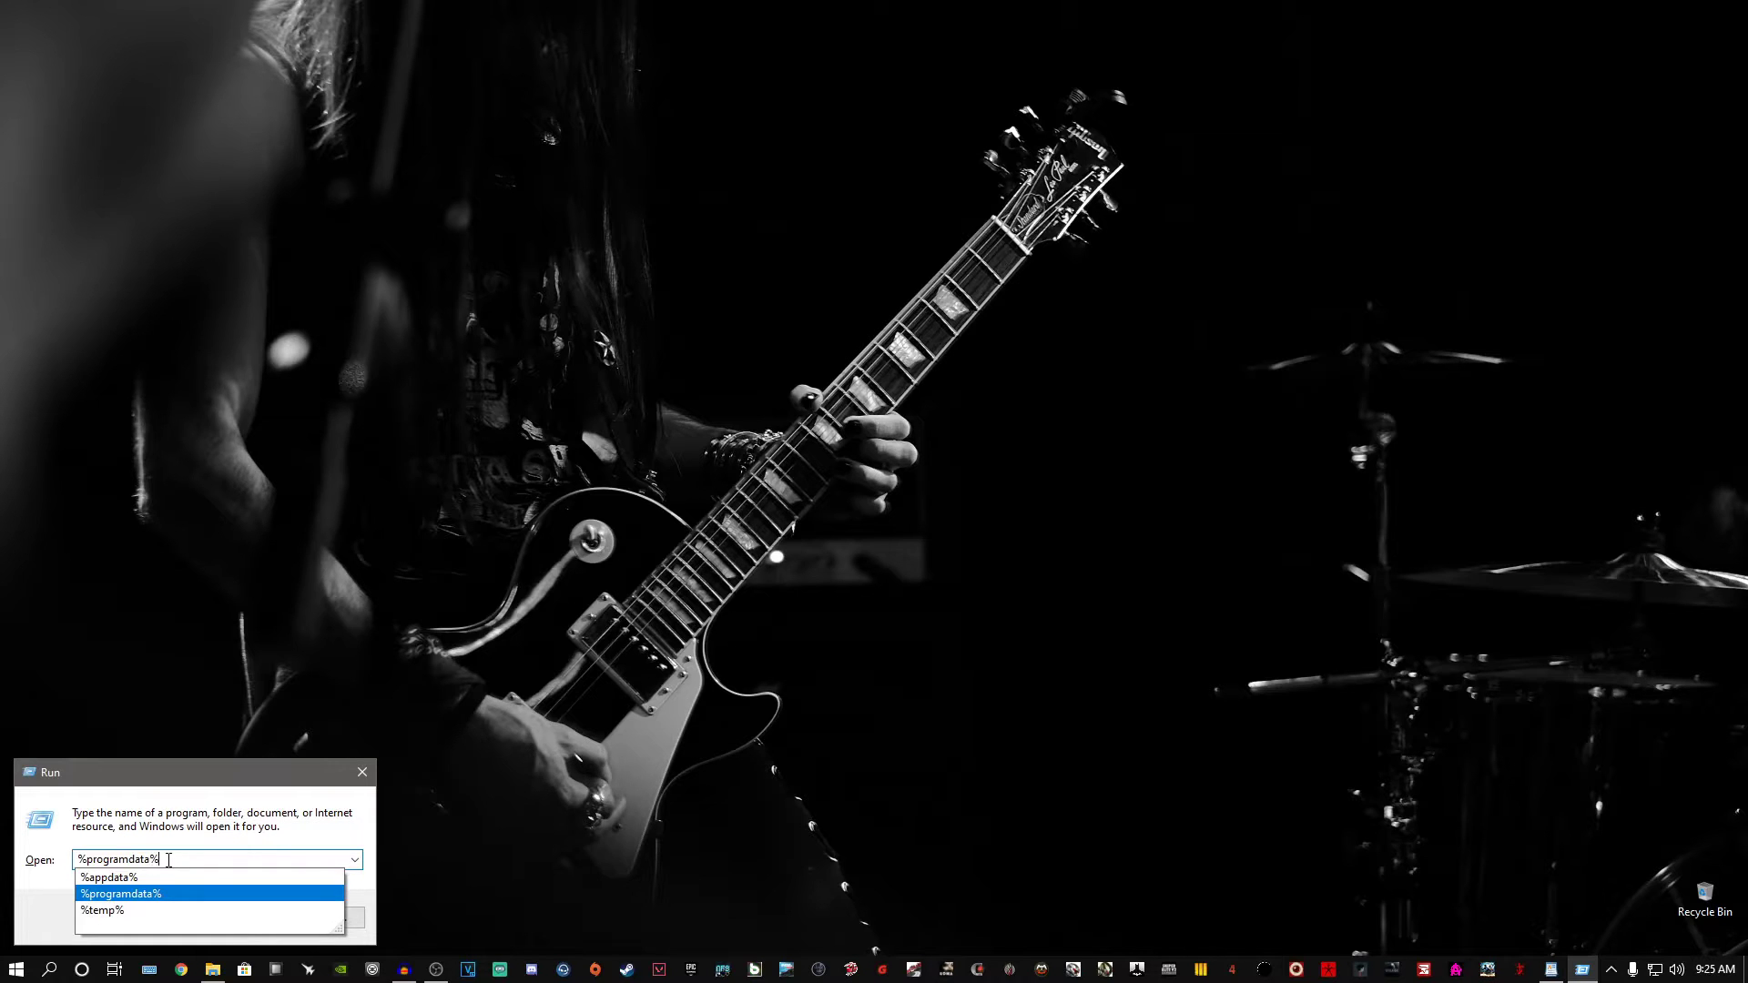
key(Return)
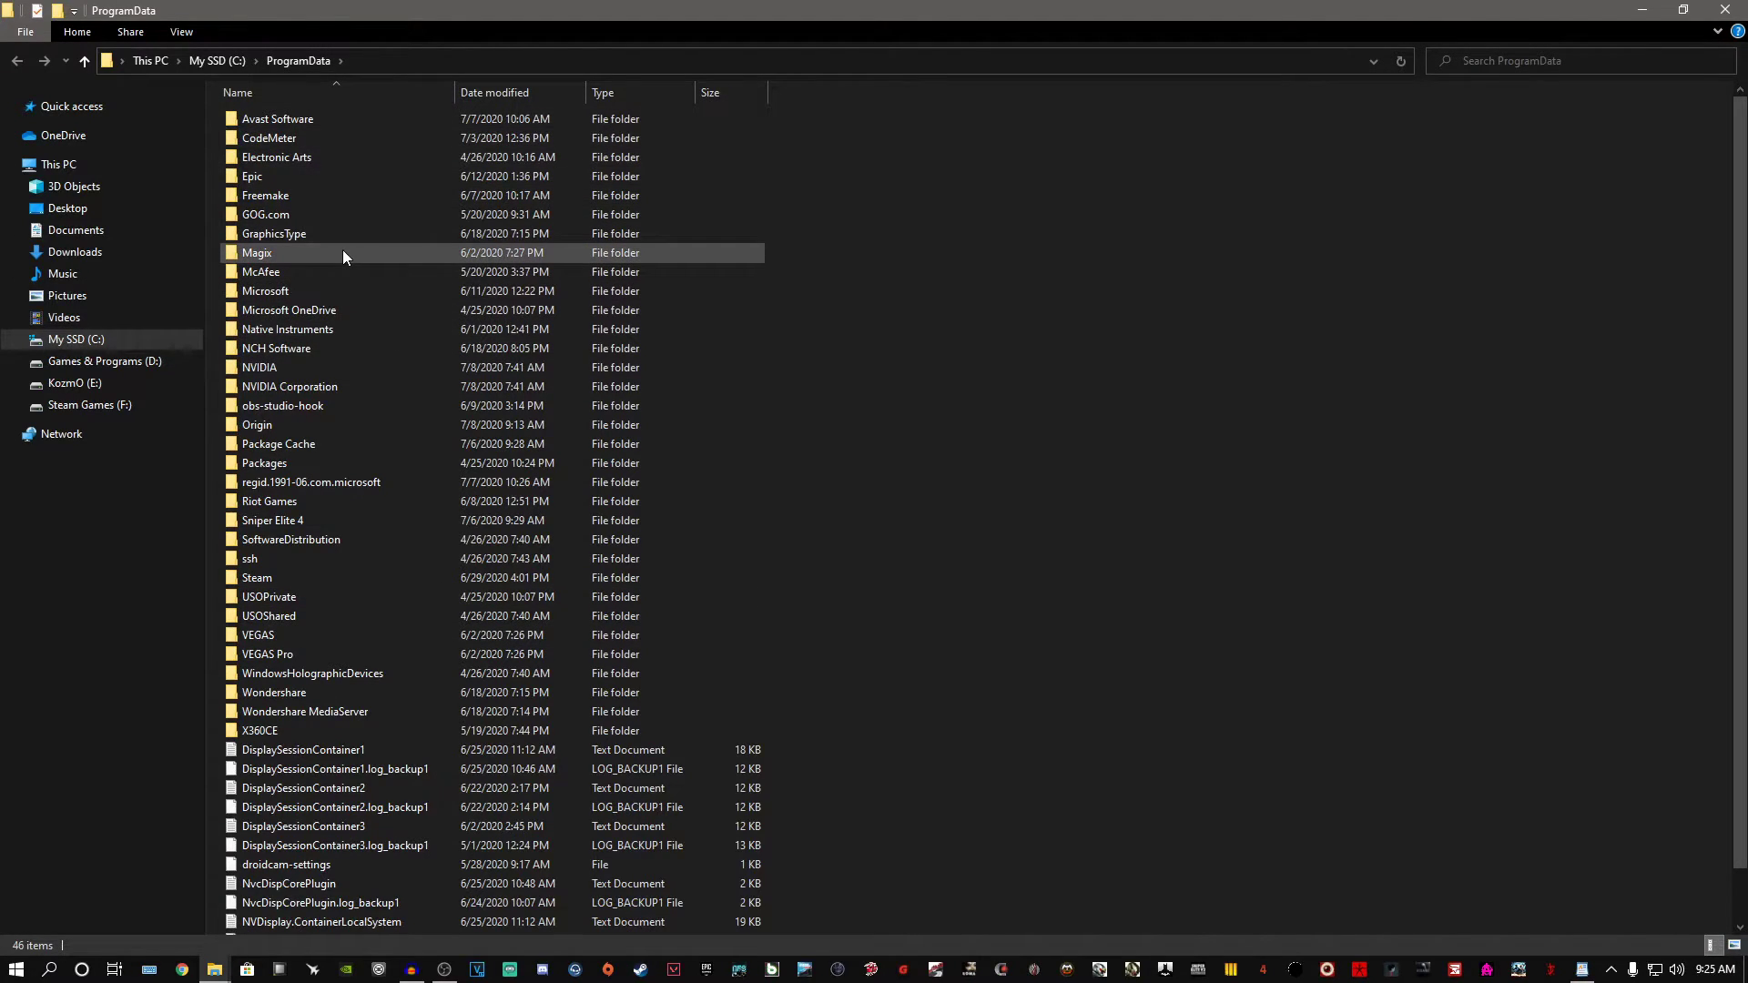
Delete everything in ProgramData\Origin except LocalContent, then refresh the folder view
double_click(266, 428)
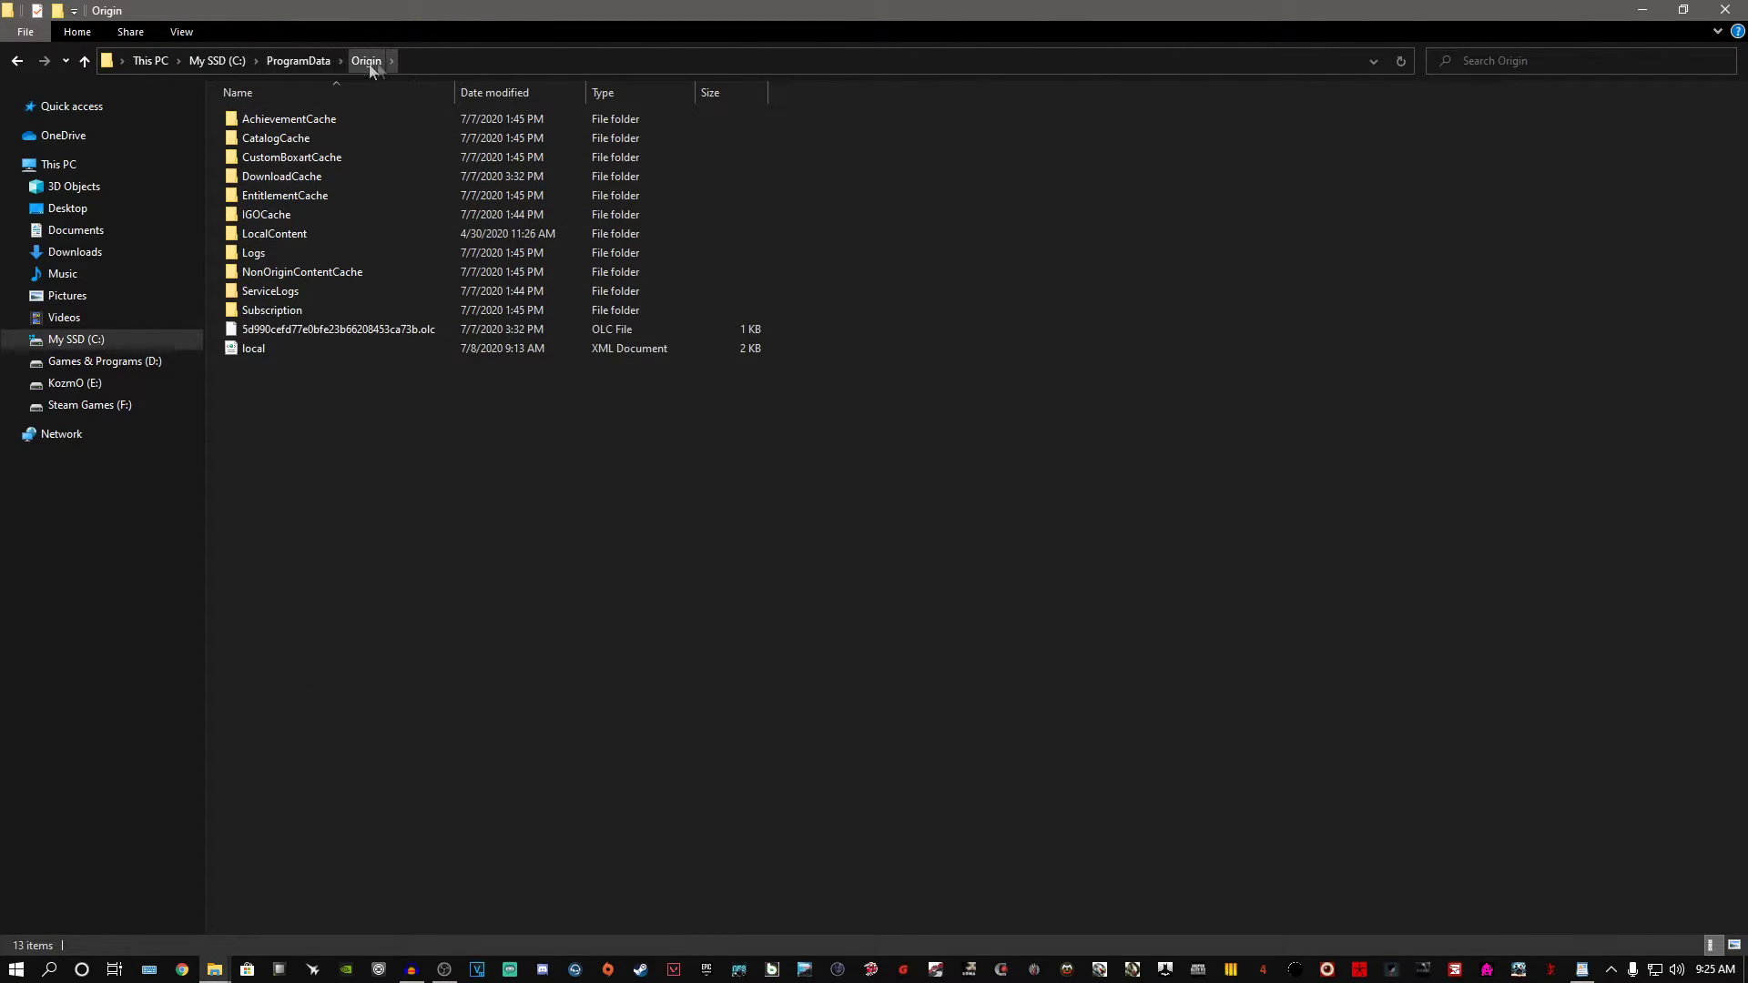
drag(311, 412, 195, 115)
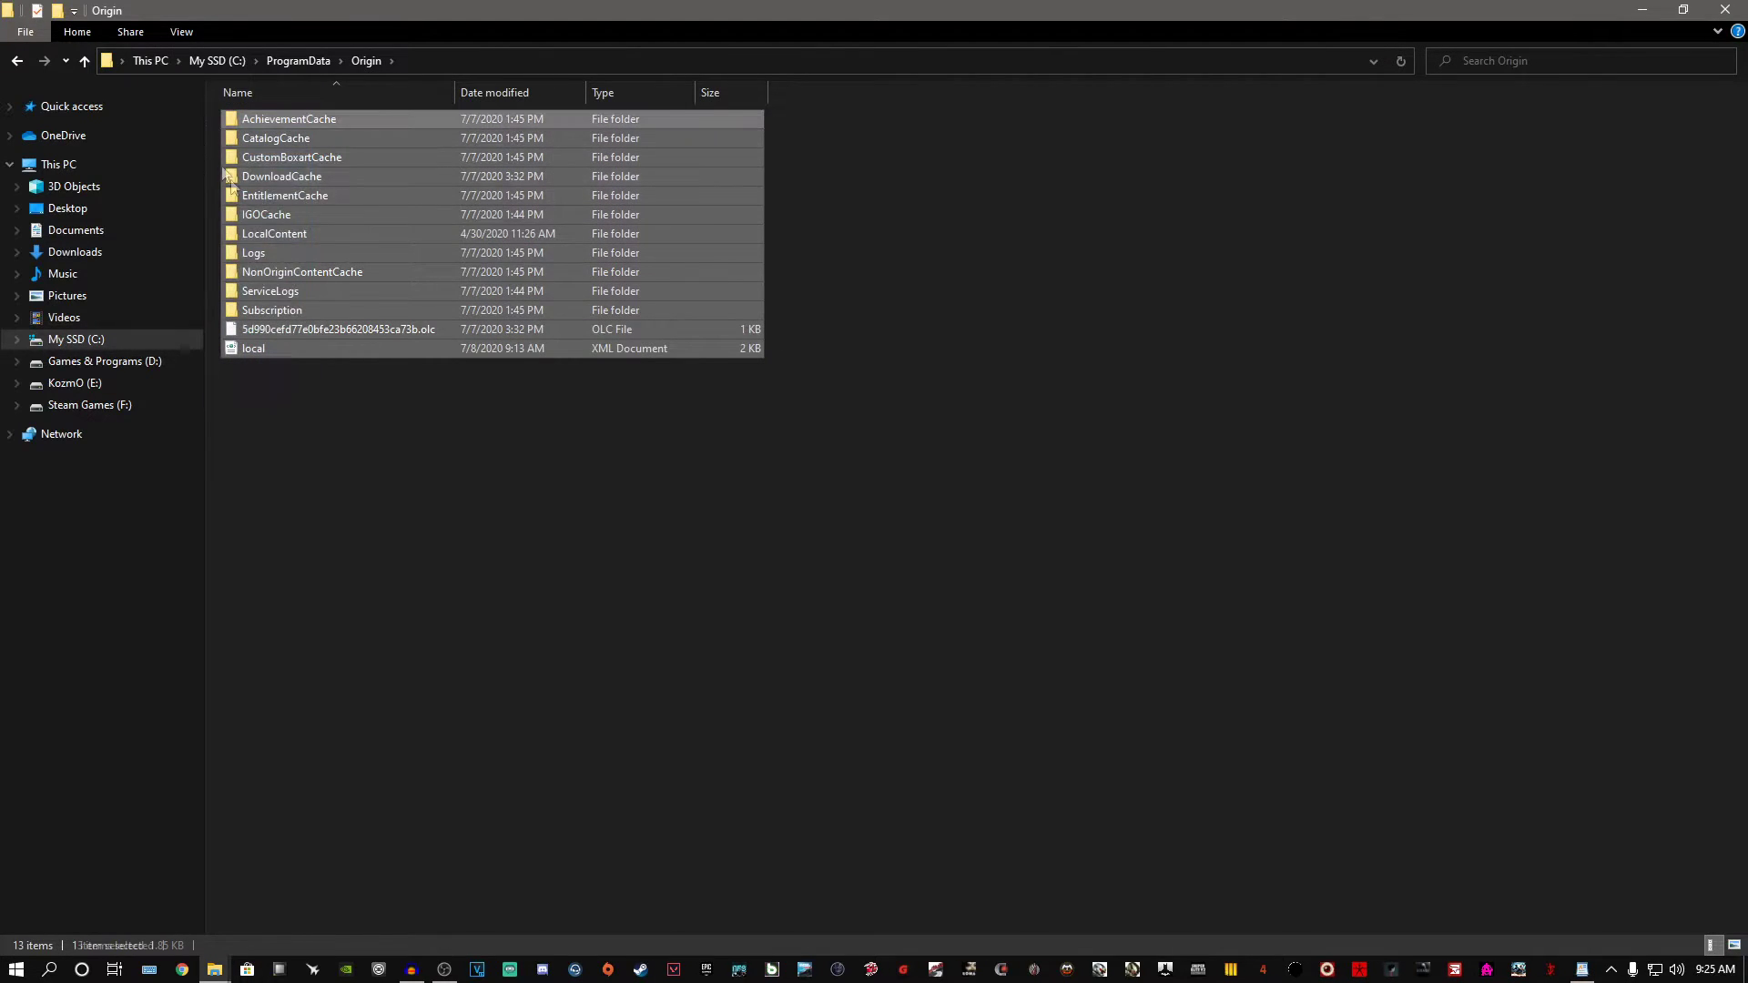
ctrl+click(287, 233)
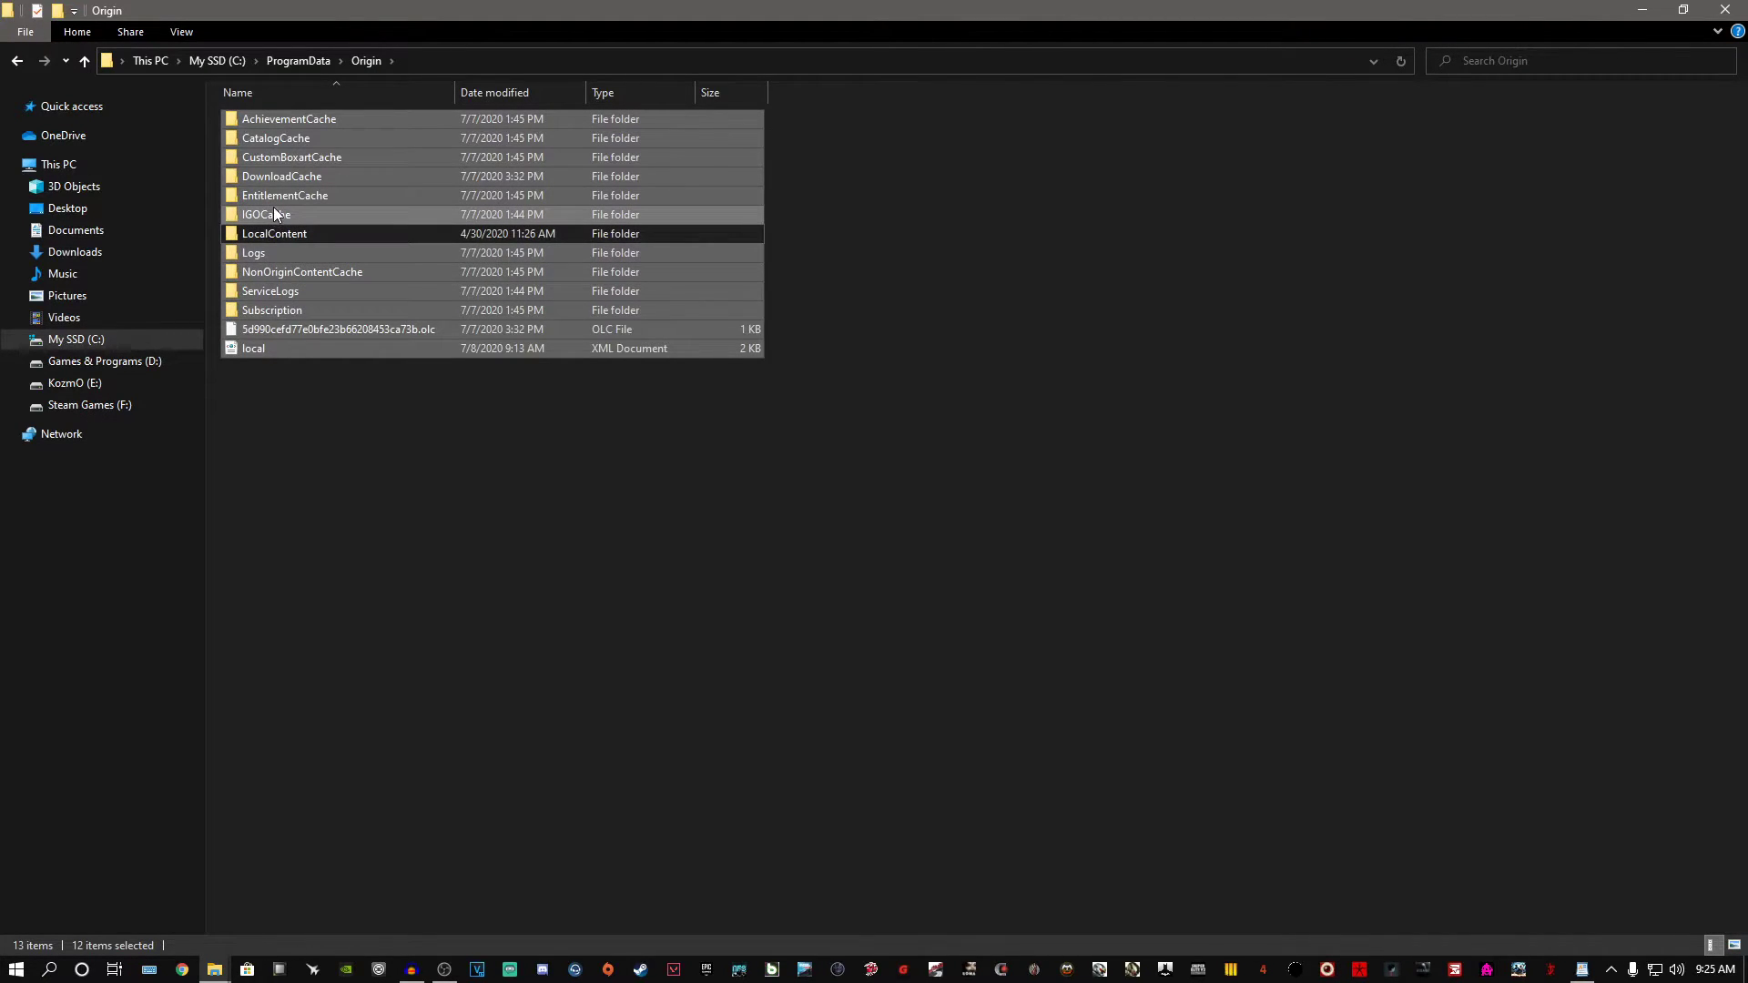
right_click(275, 211)
click(330, 497)
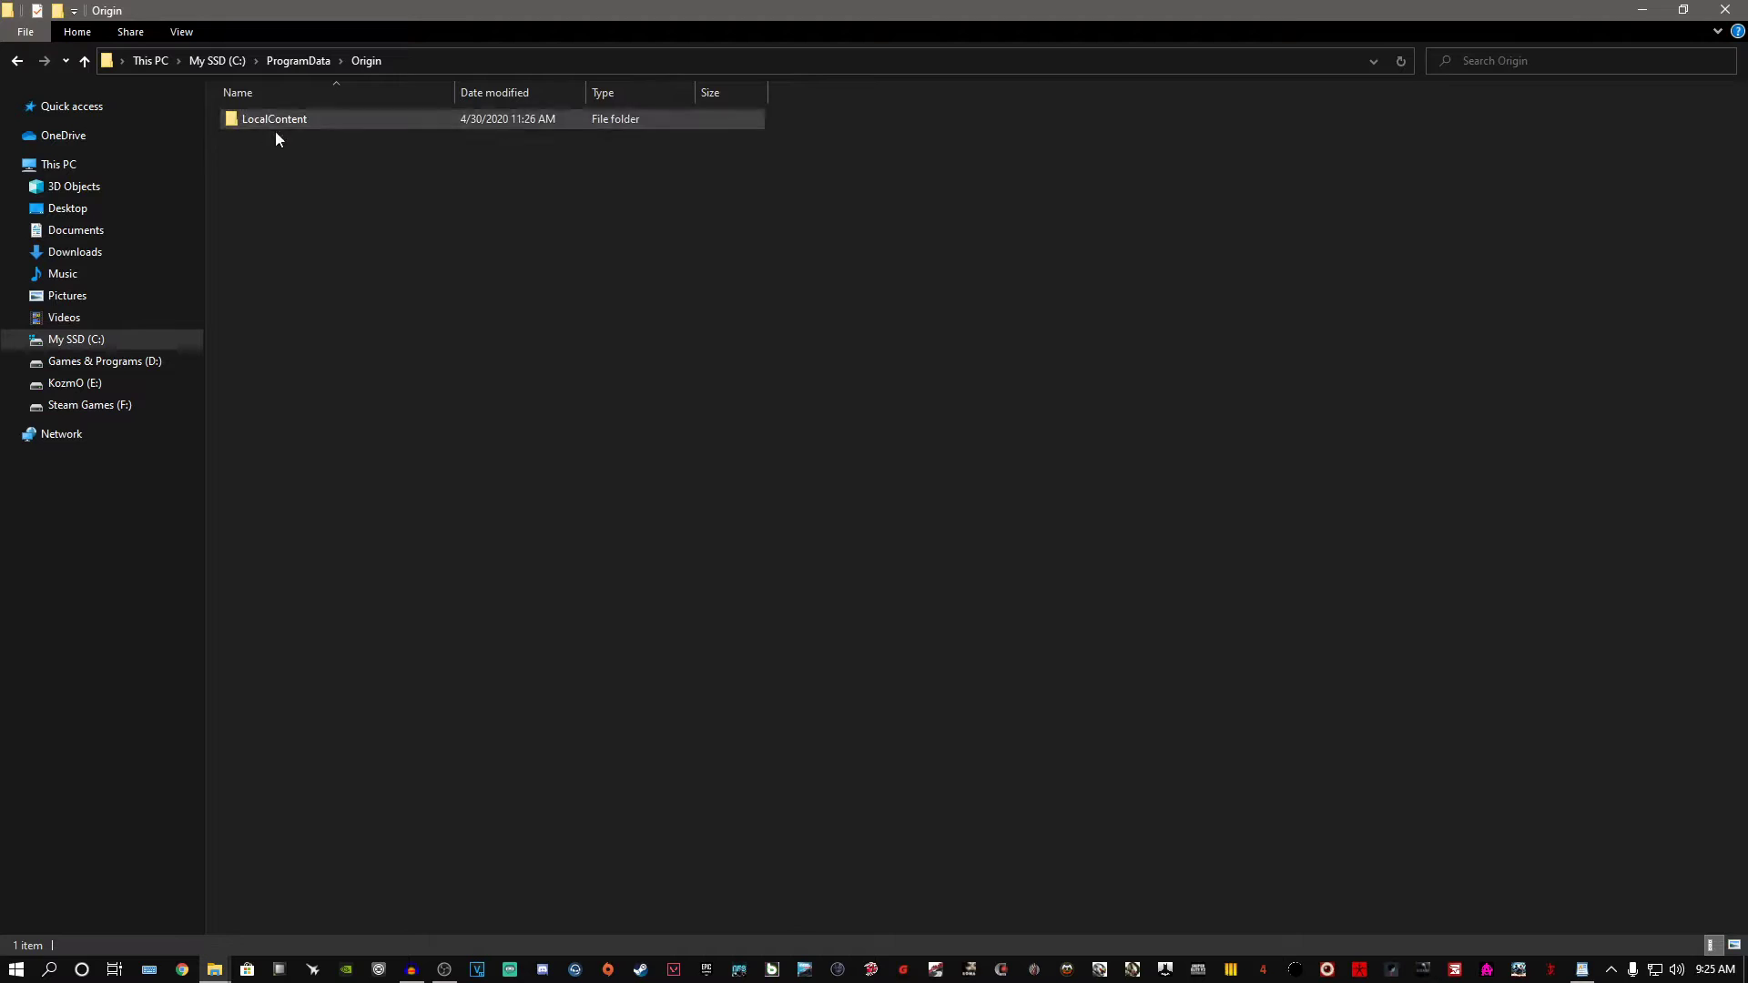
right_click(464, 331)
click(508, 403)
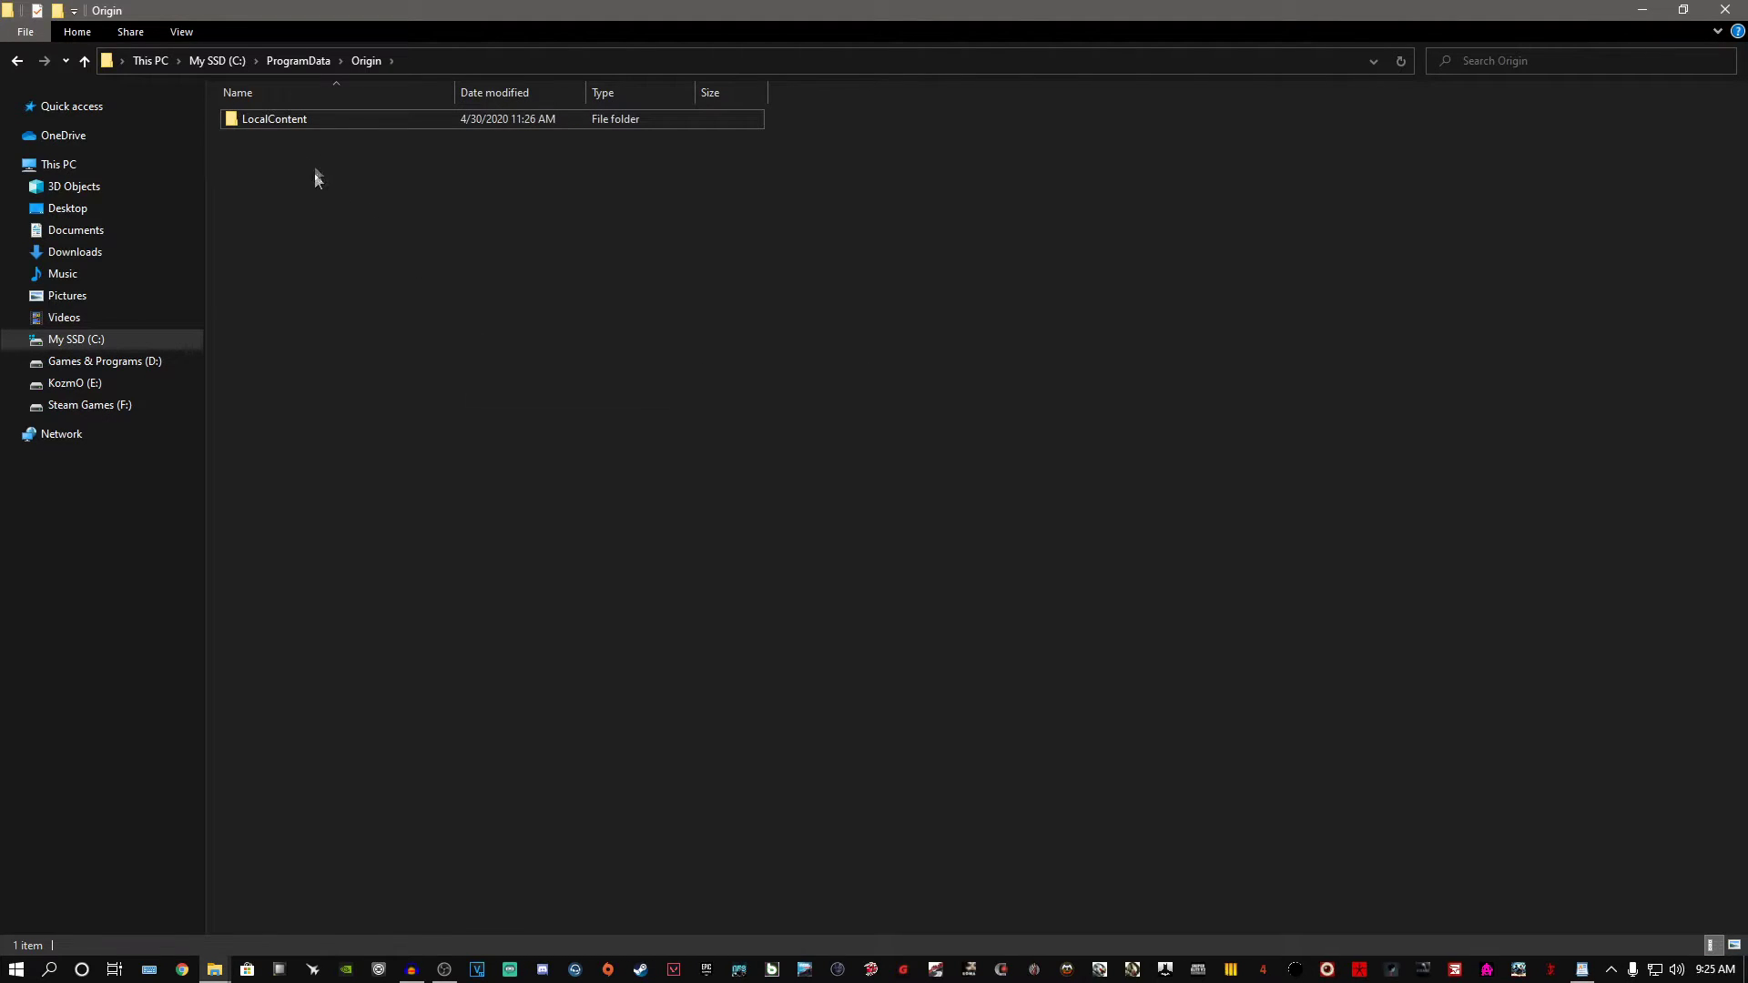
right_click(718, 459)
click(582, 418)
Close Explorer and empty the Recycle Bin, granting administrator permission for all current items
click(1727, 7)
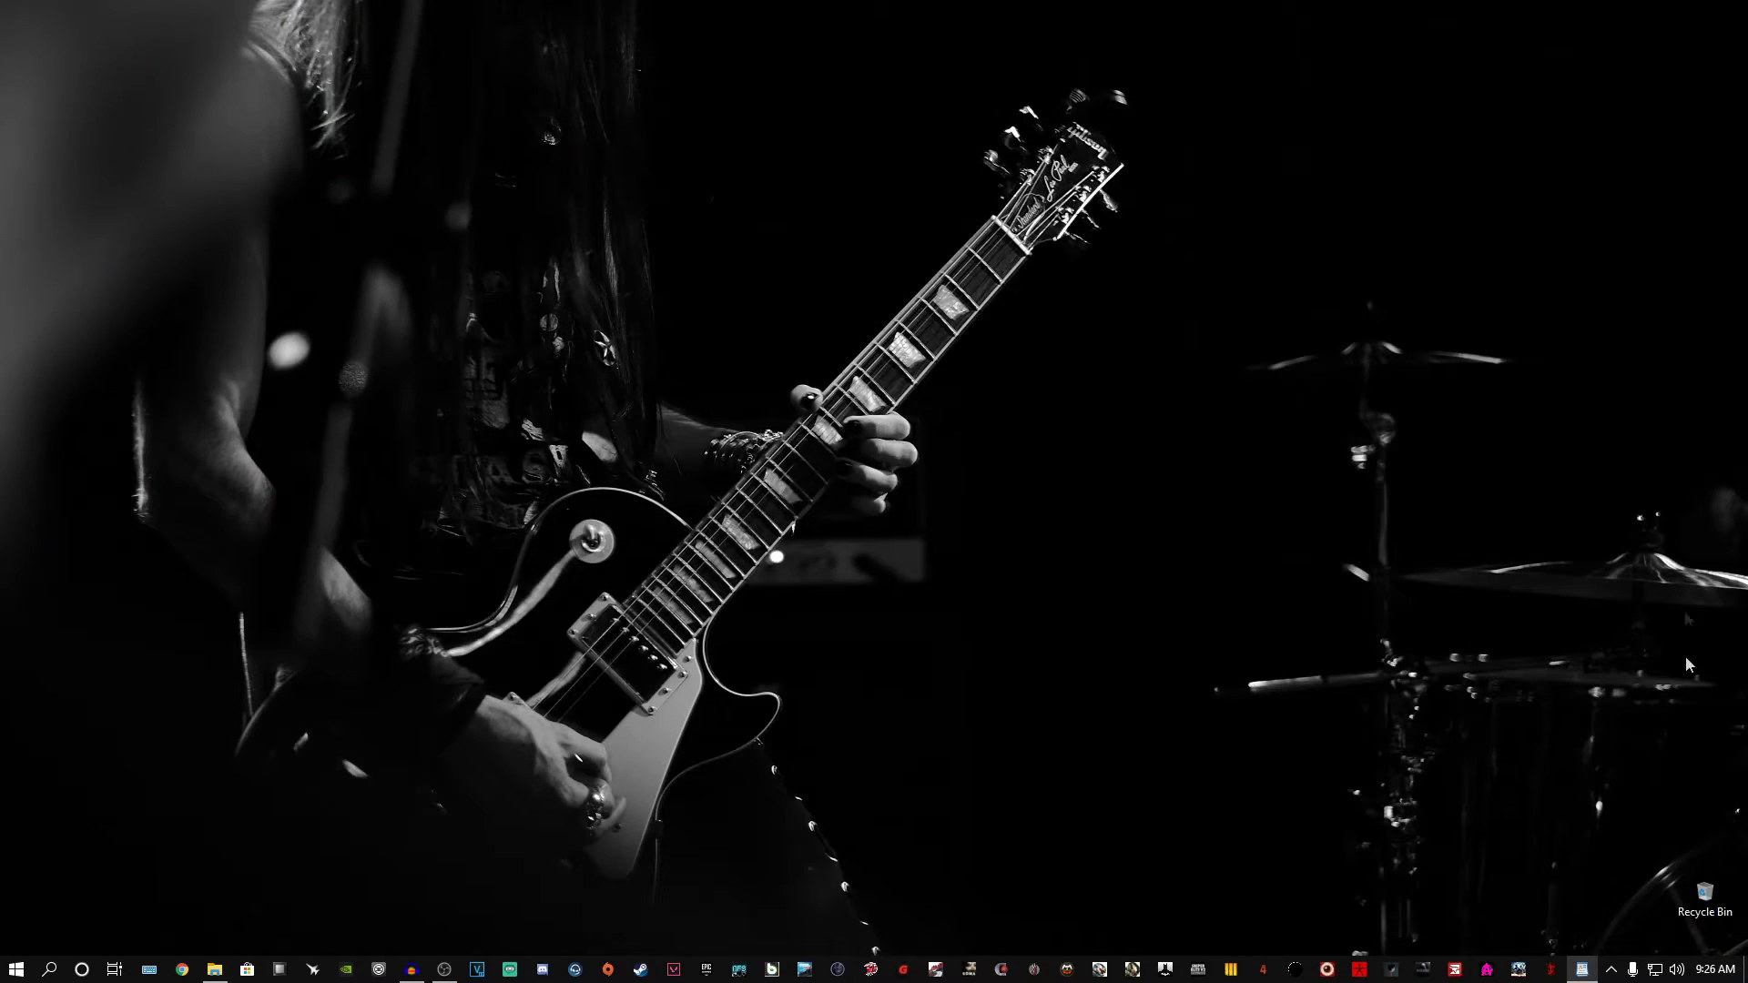
right_click(1704, 896)
click(1566, 769)
click(944, 502)
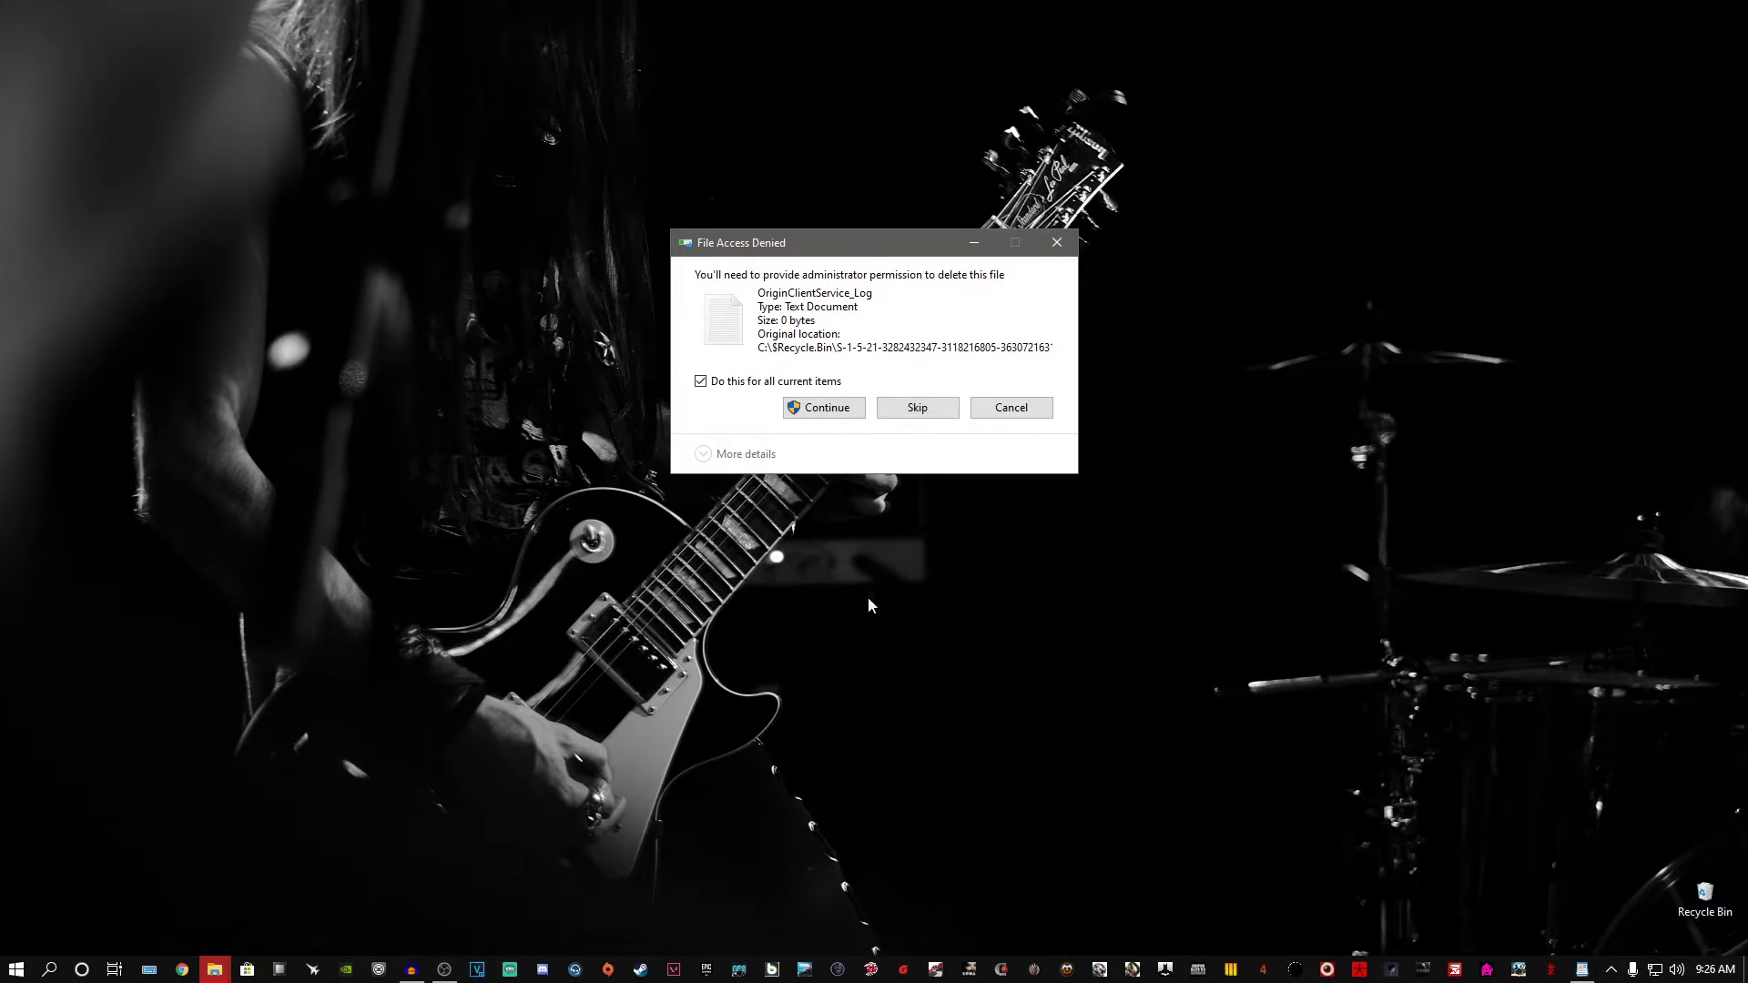
click(822, 409)
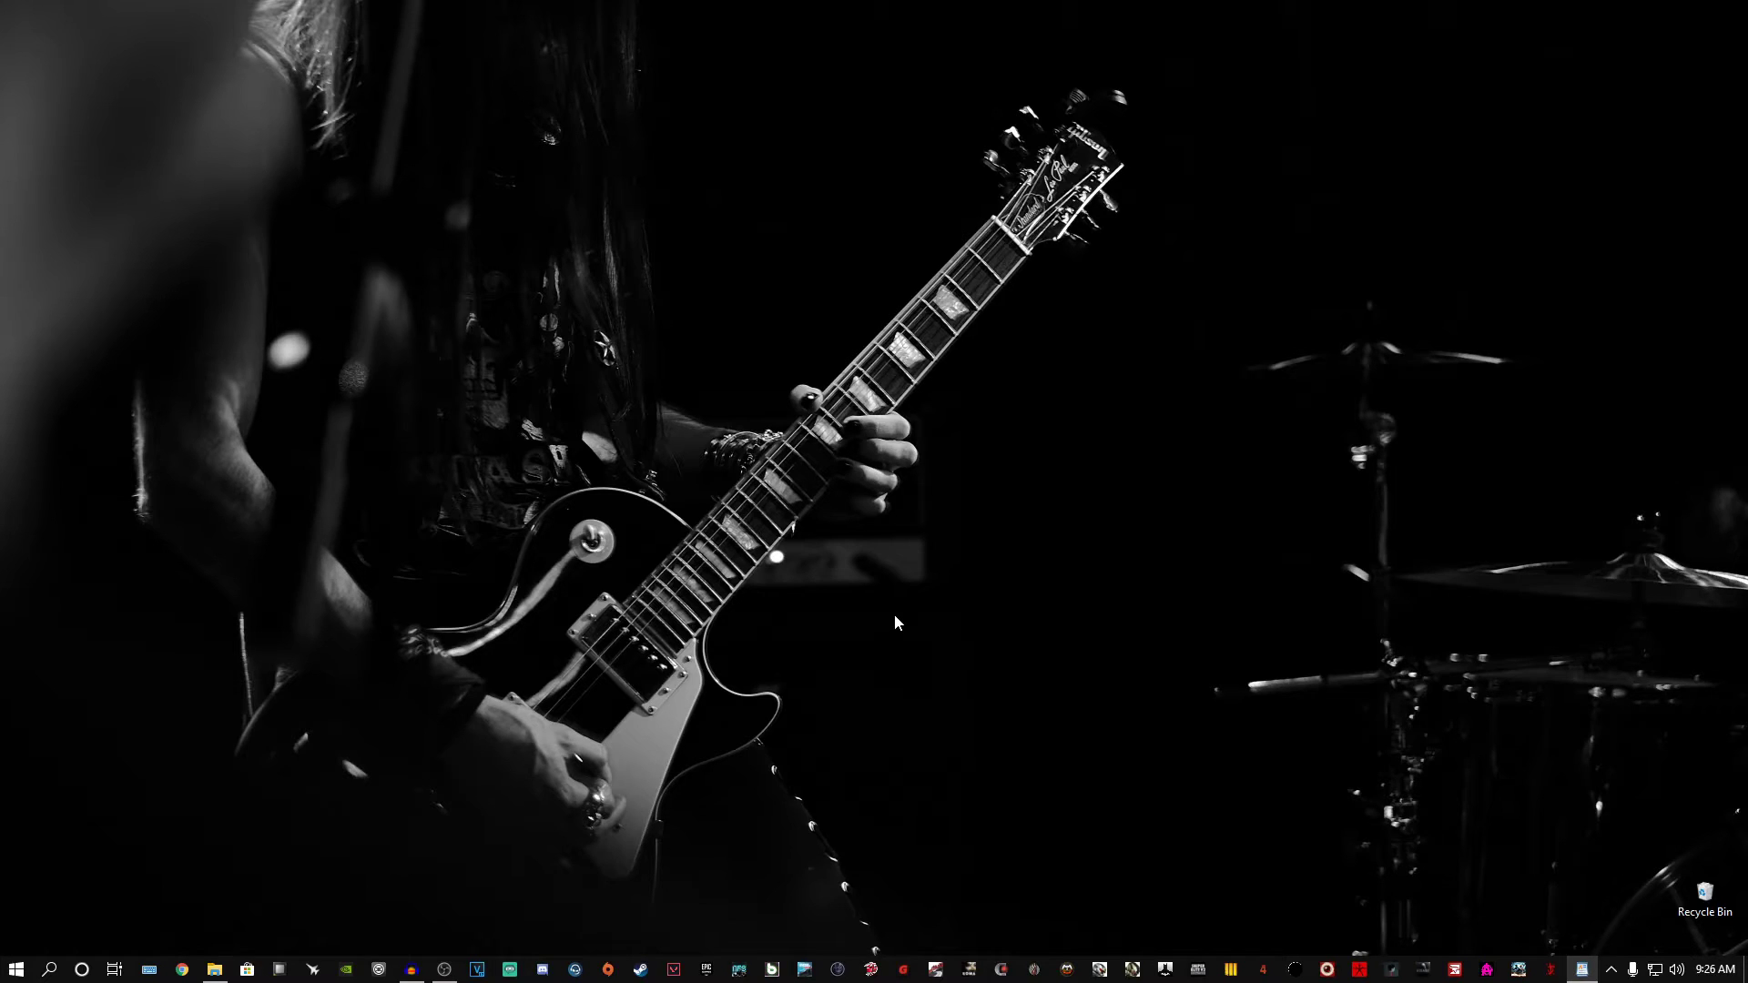
Open the AppData Roaming folder by running %APPDATA% from Run
click(49, 969)
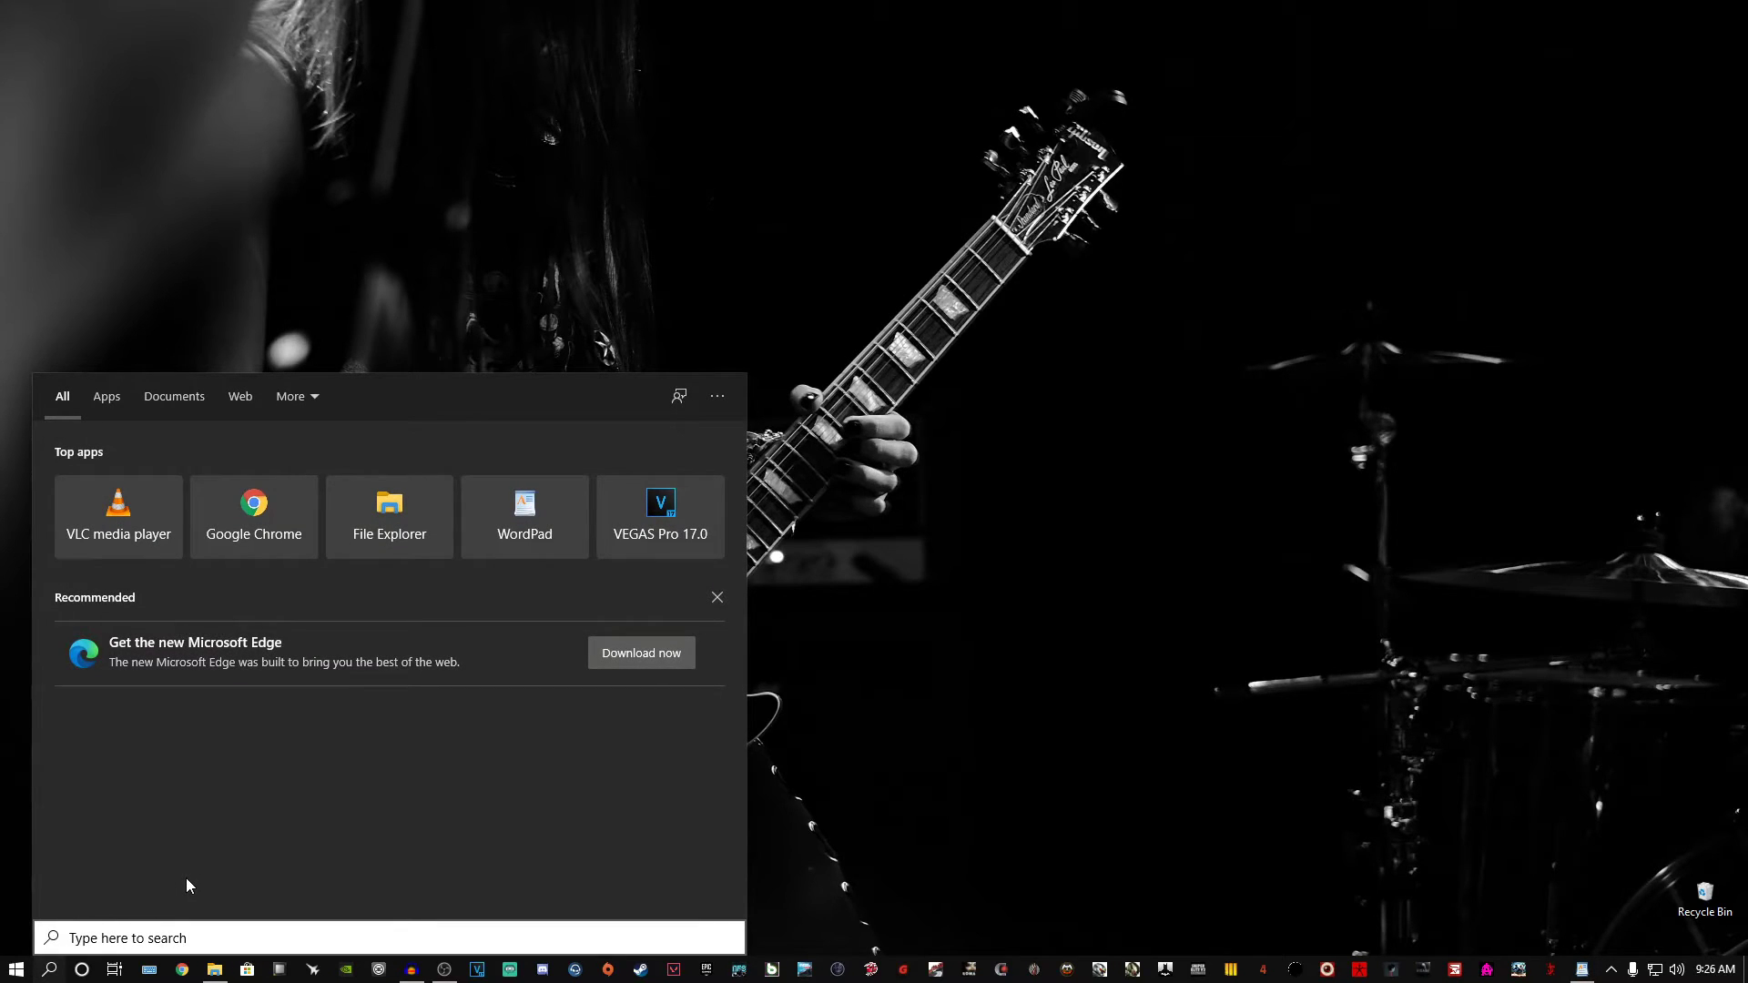
text(run)
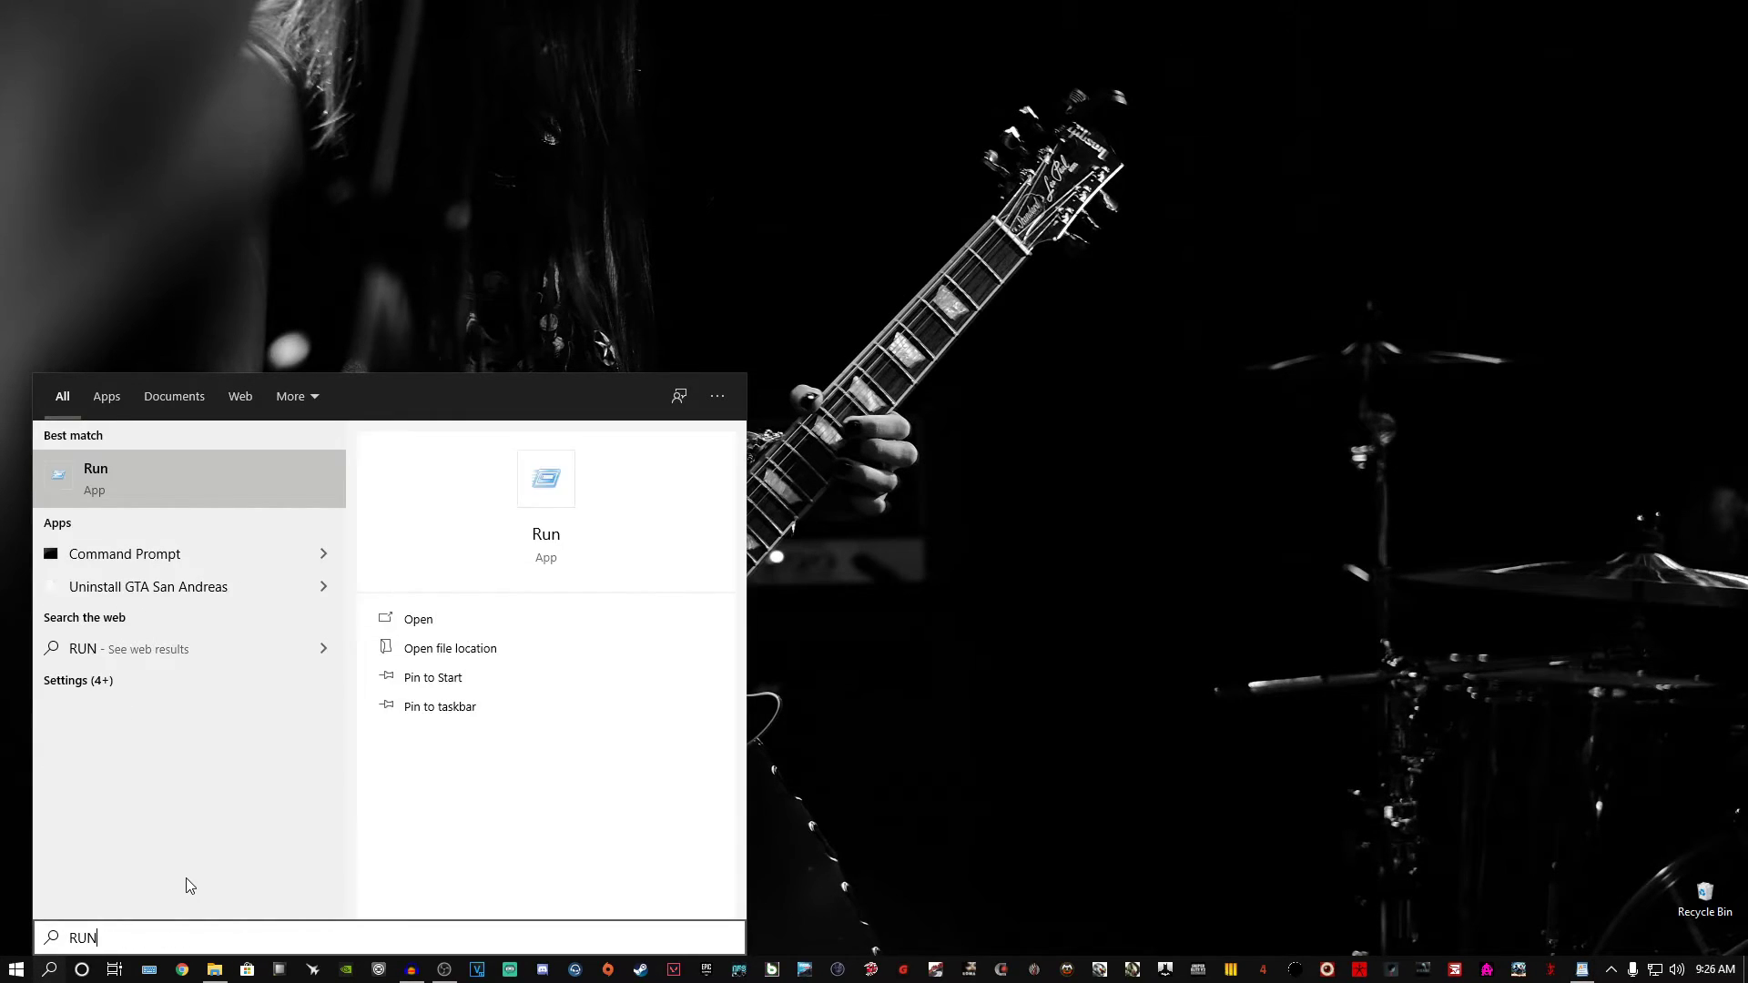
key(Return)
key(BackSpace)
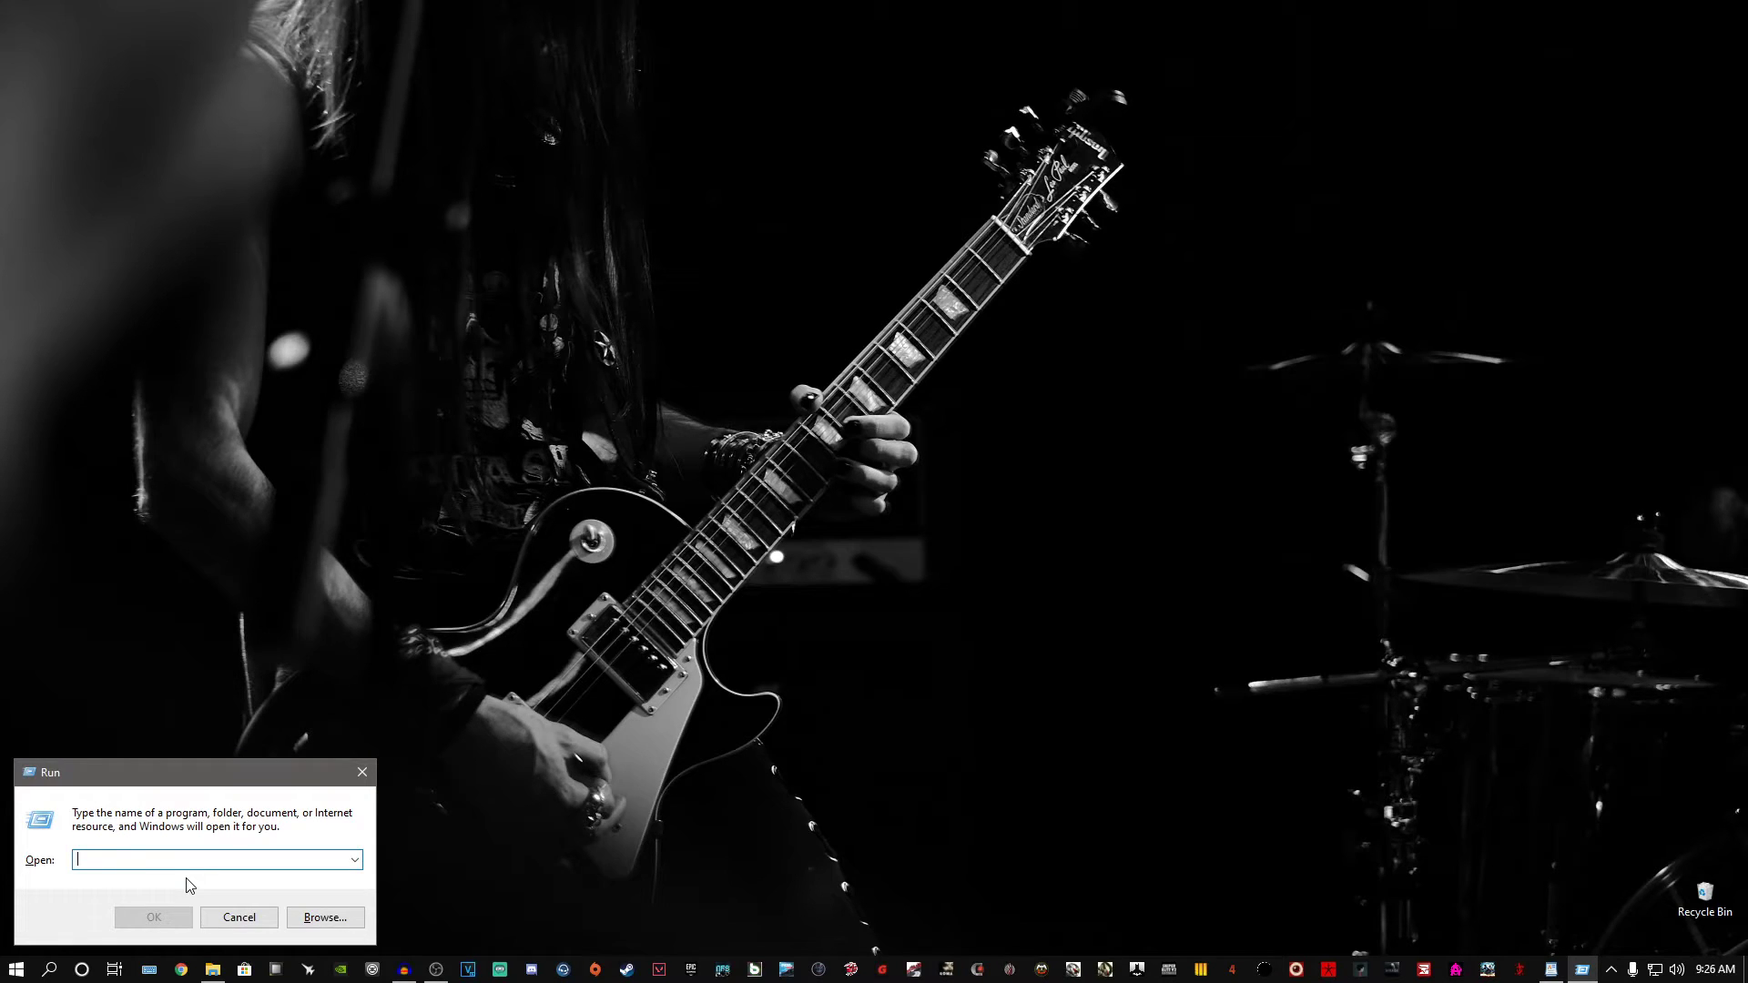
text(%)
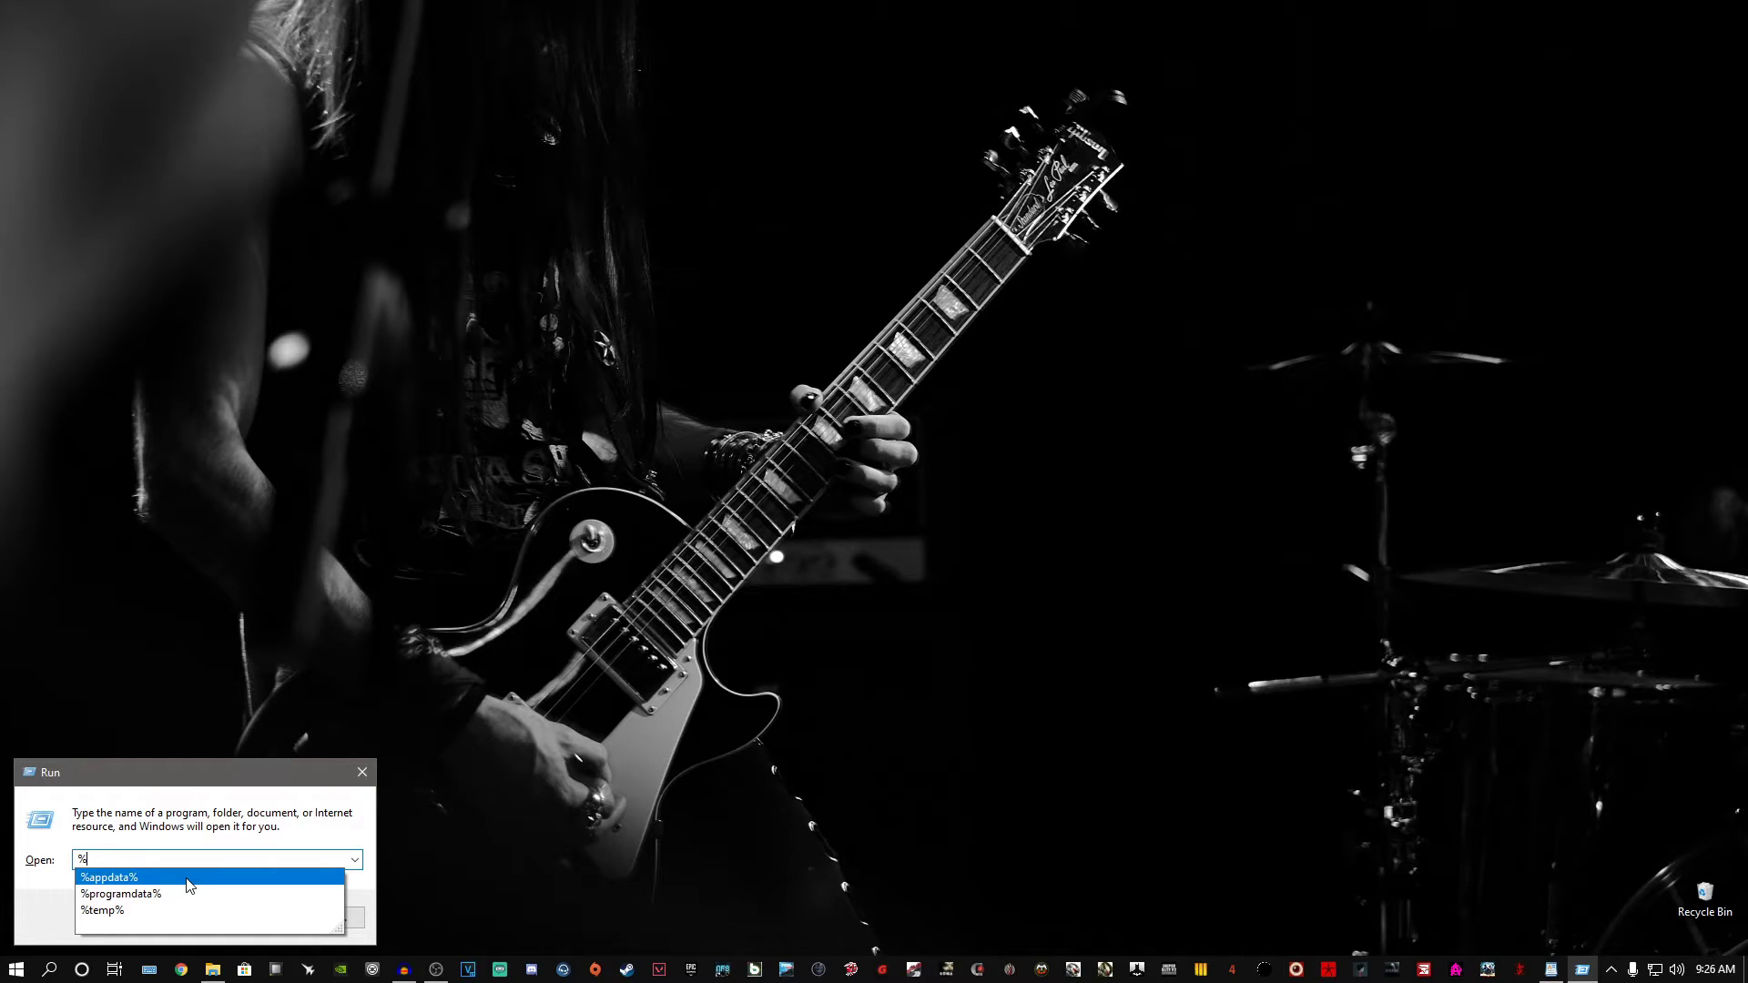
text(AP)
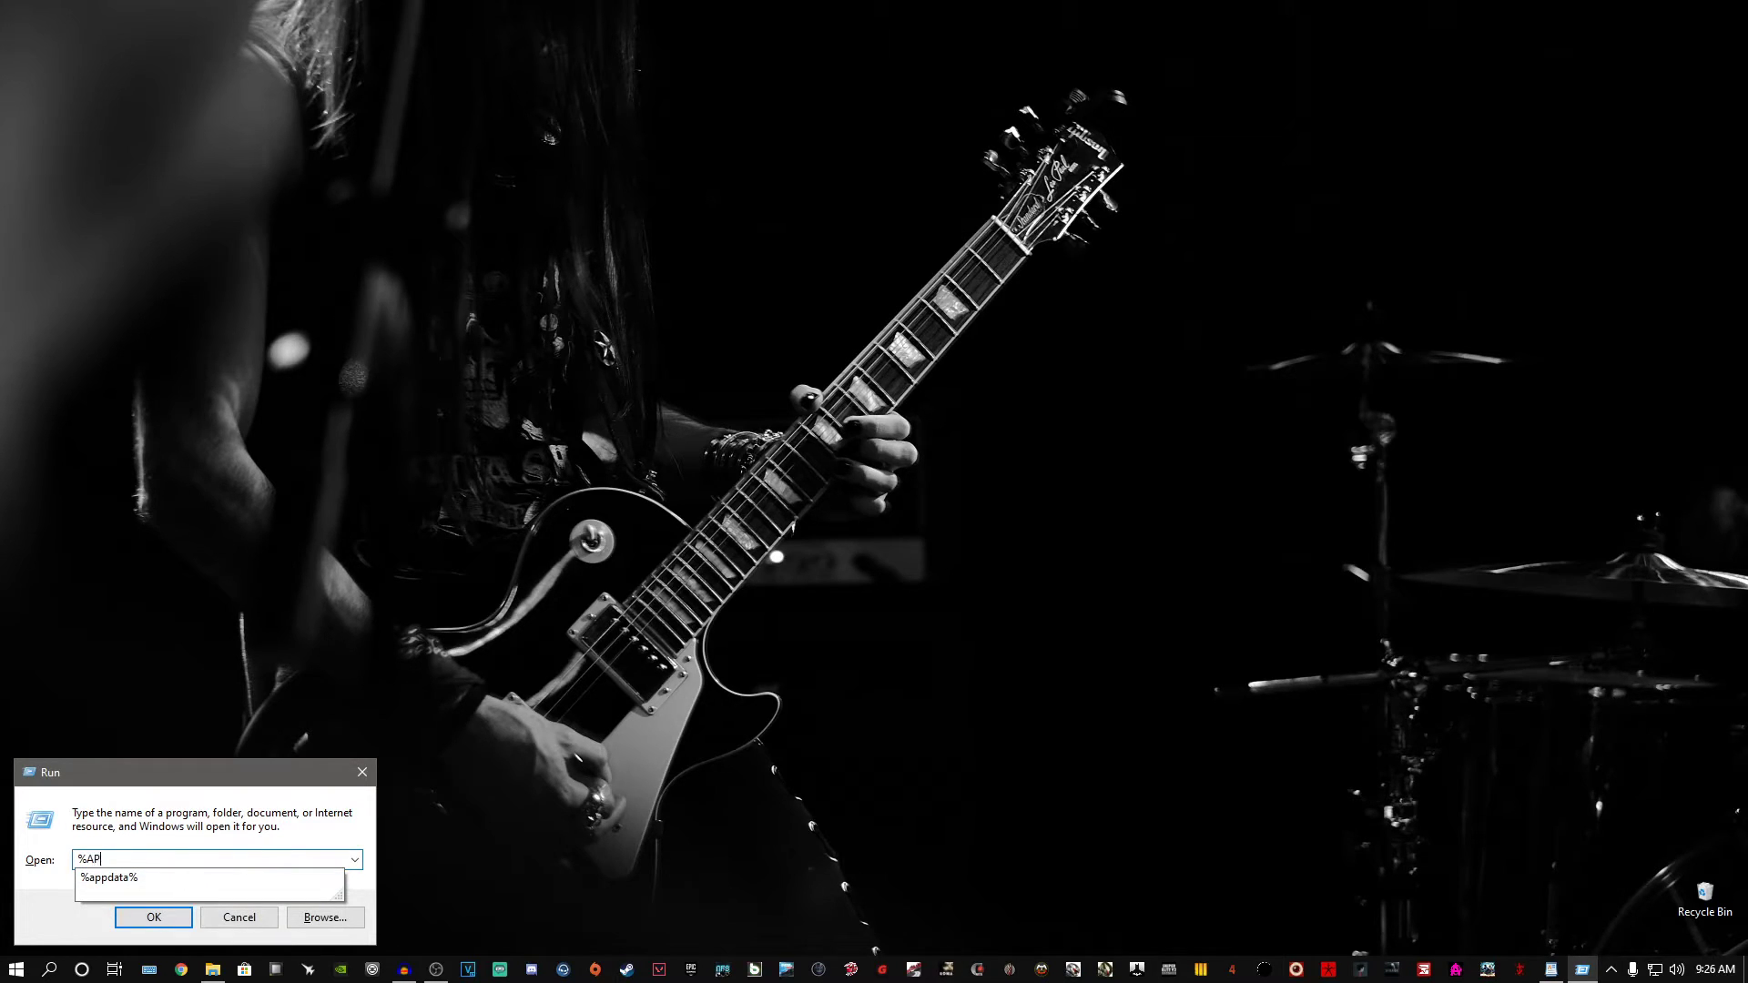
text(PDATA%)
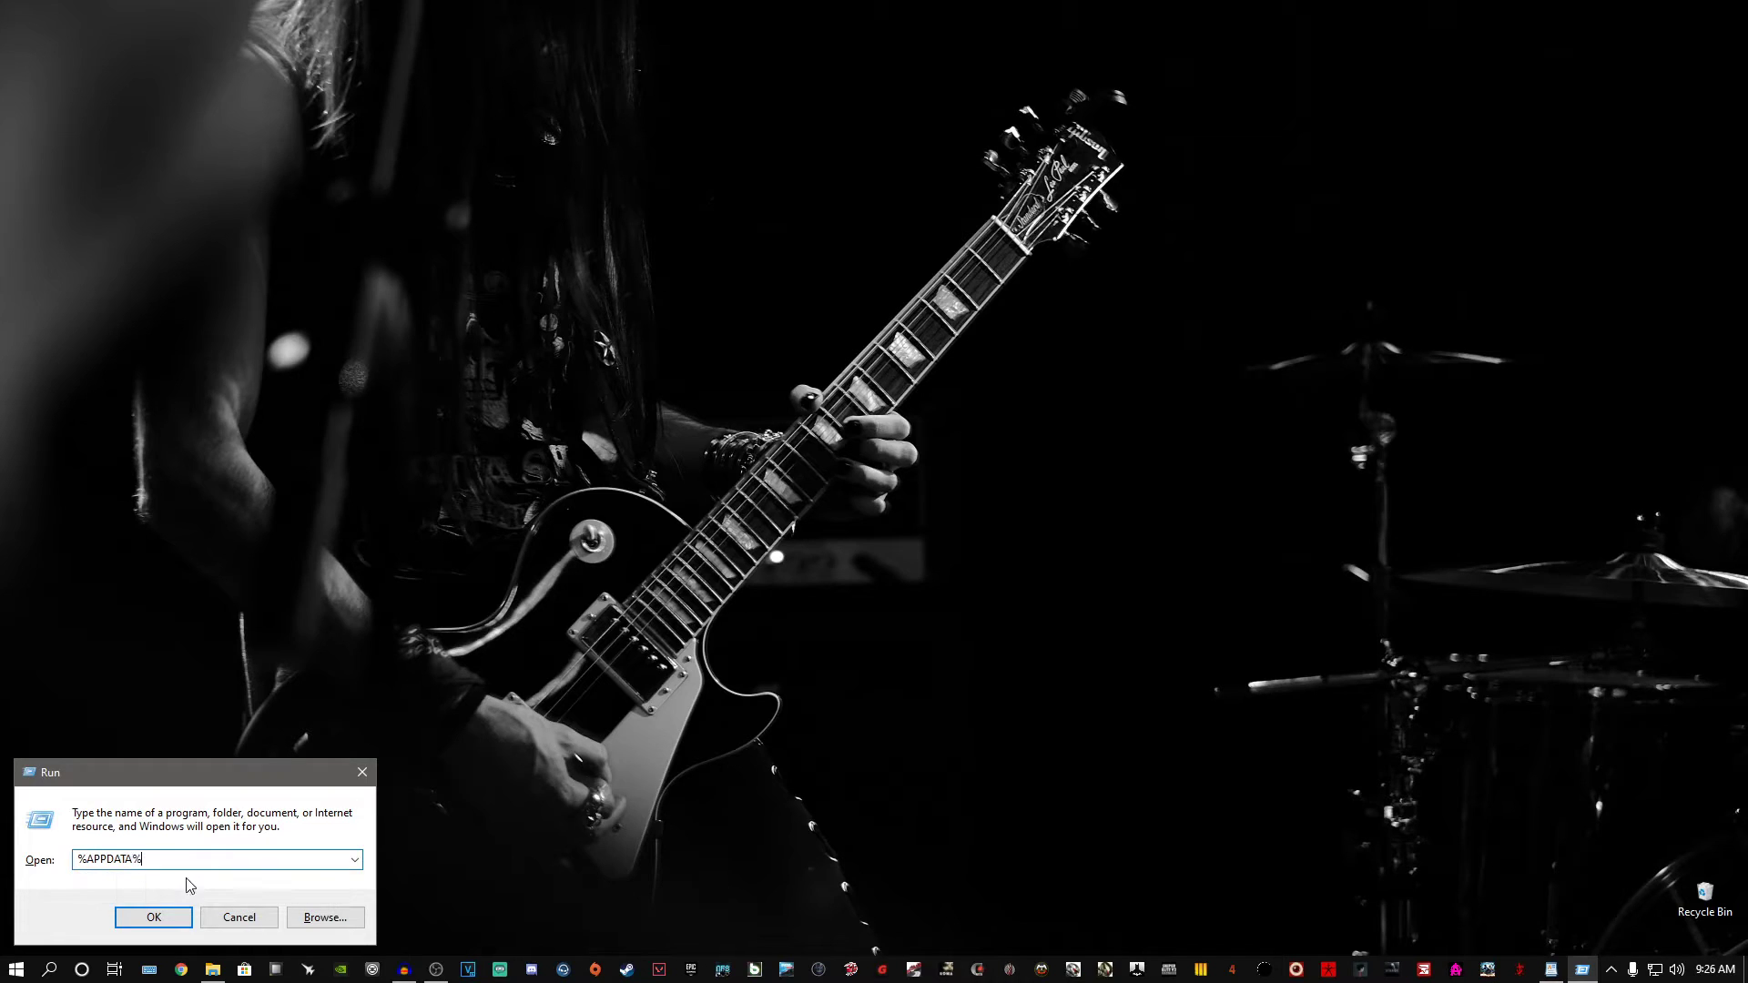
key(Return)
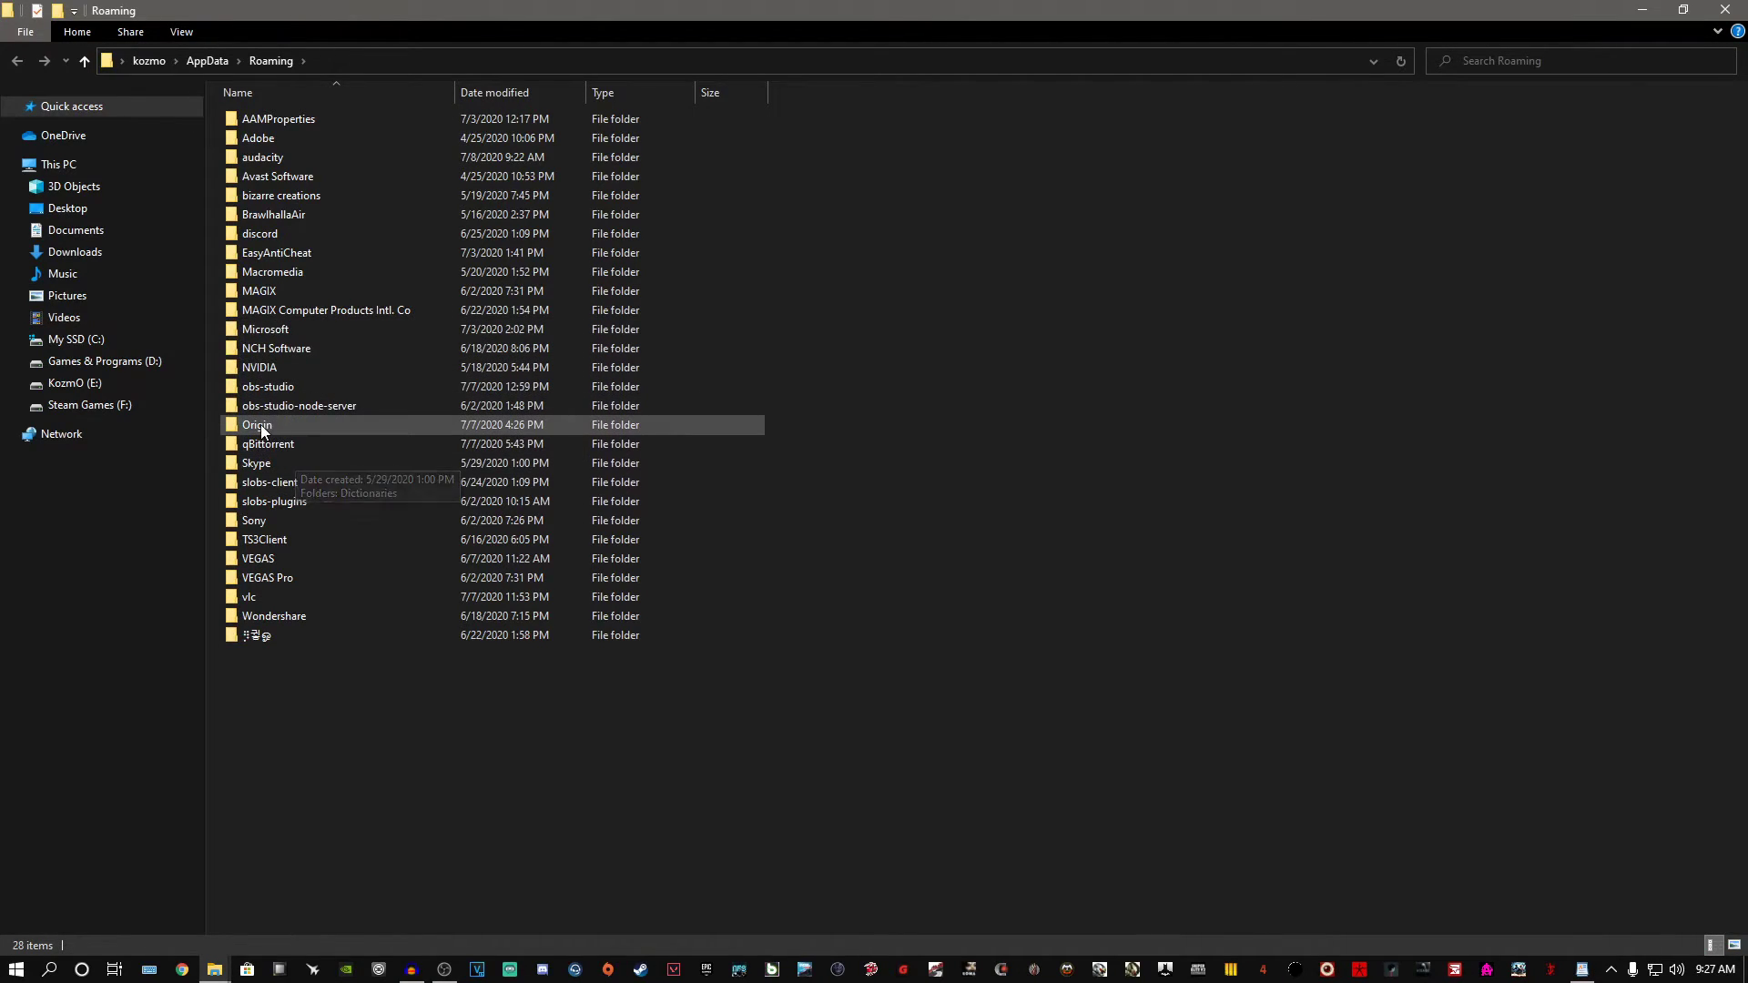
Delete the Origin folder from AppData\Roaming
click(282, 256)
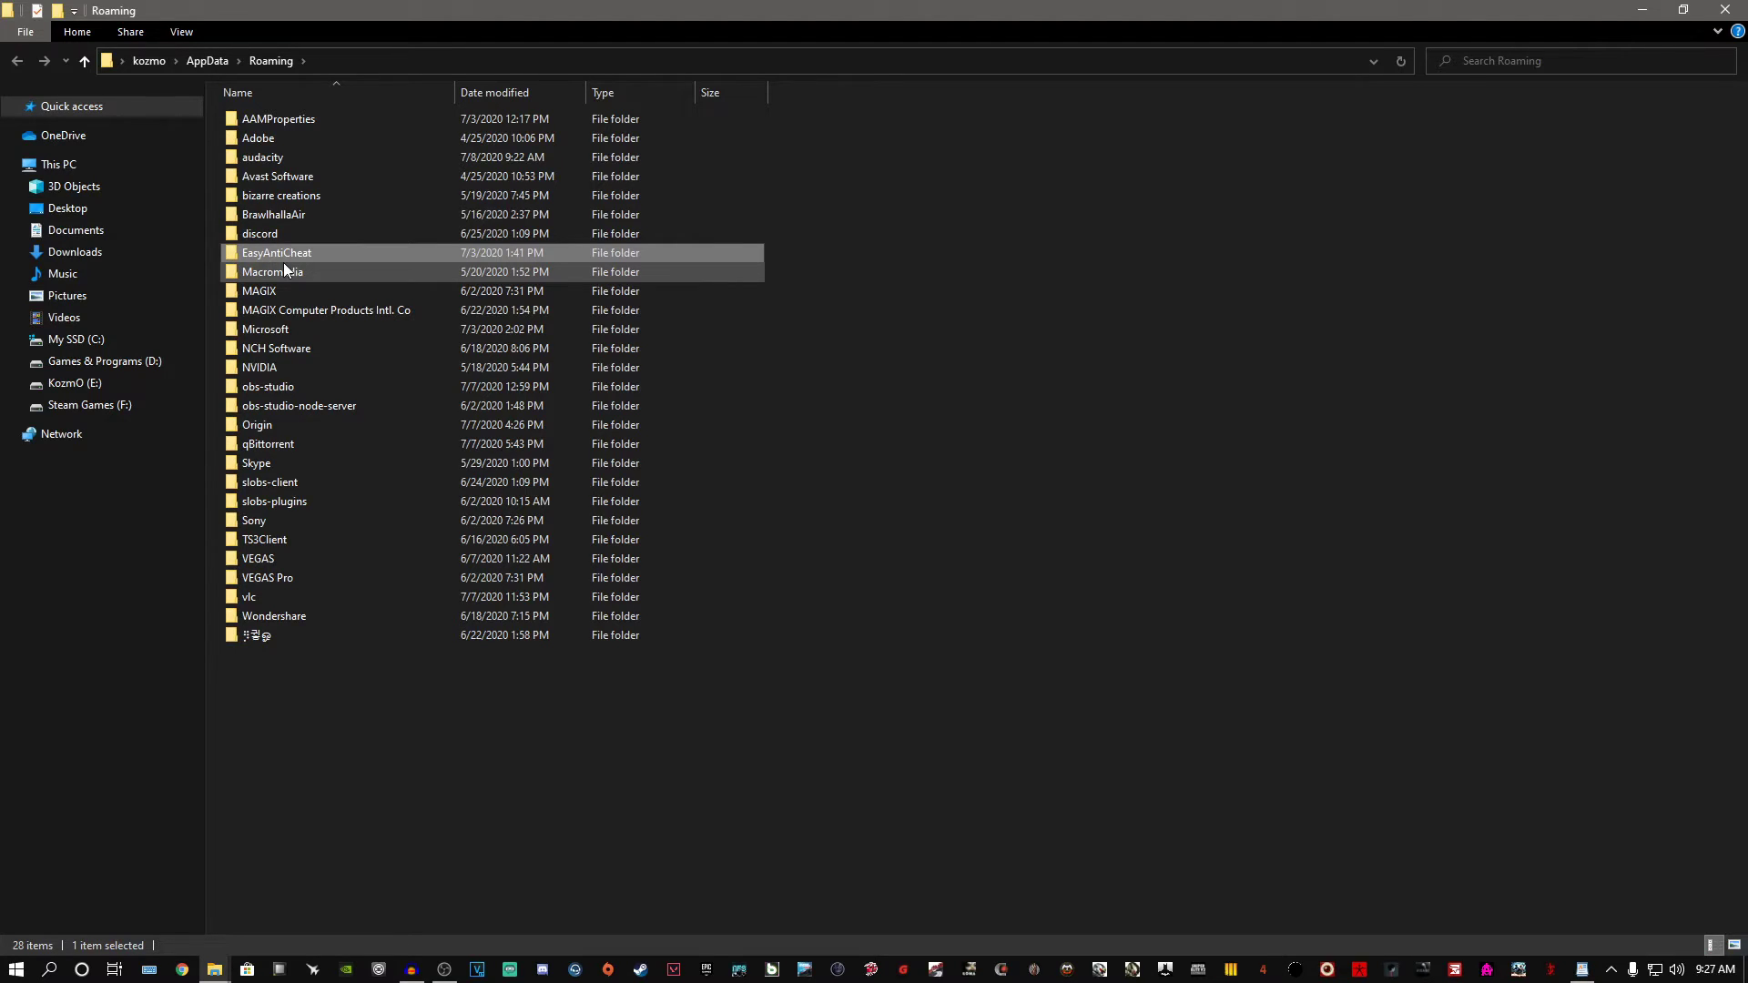
key(o)
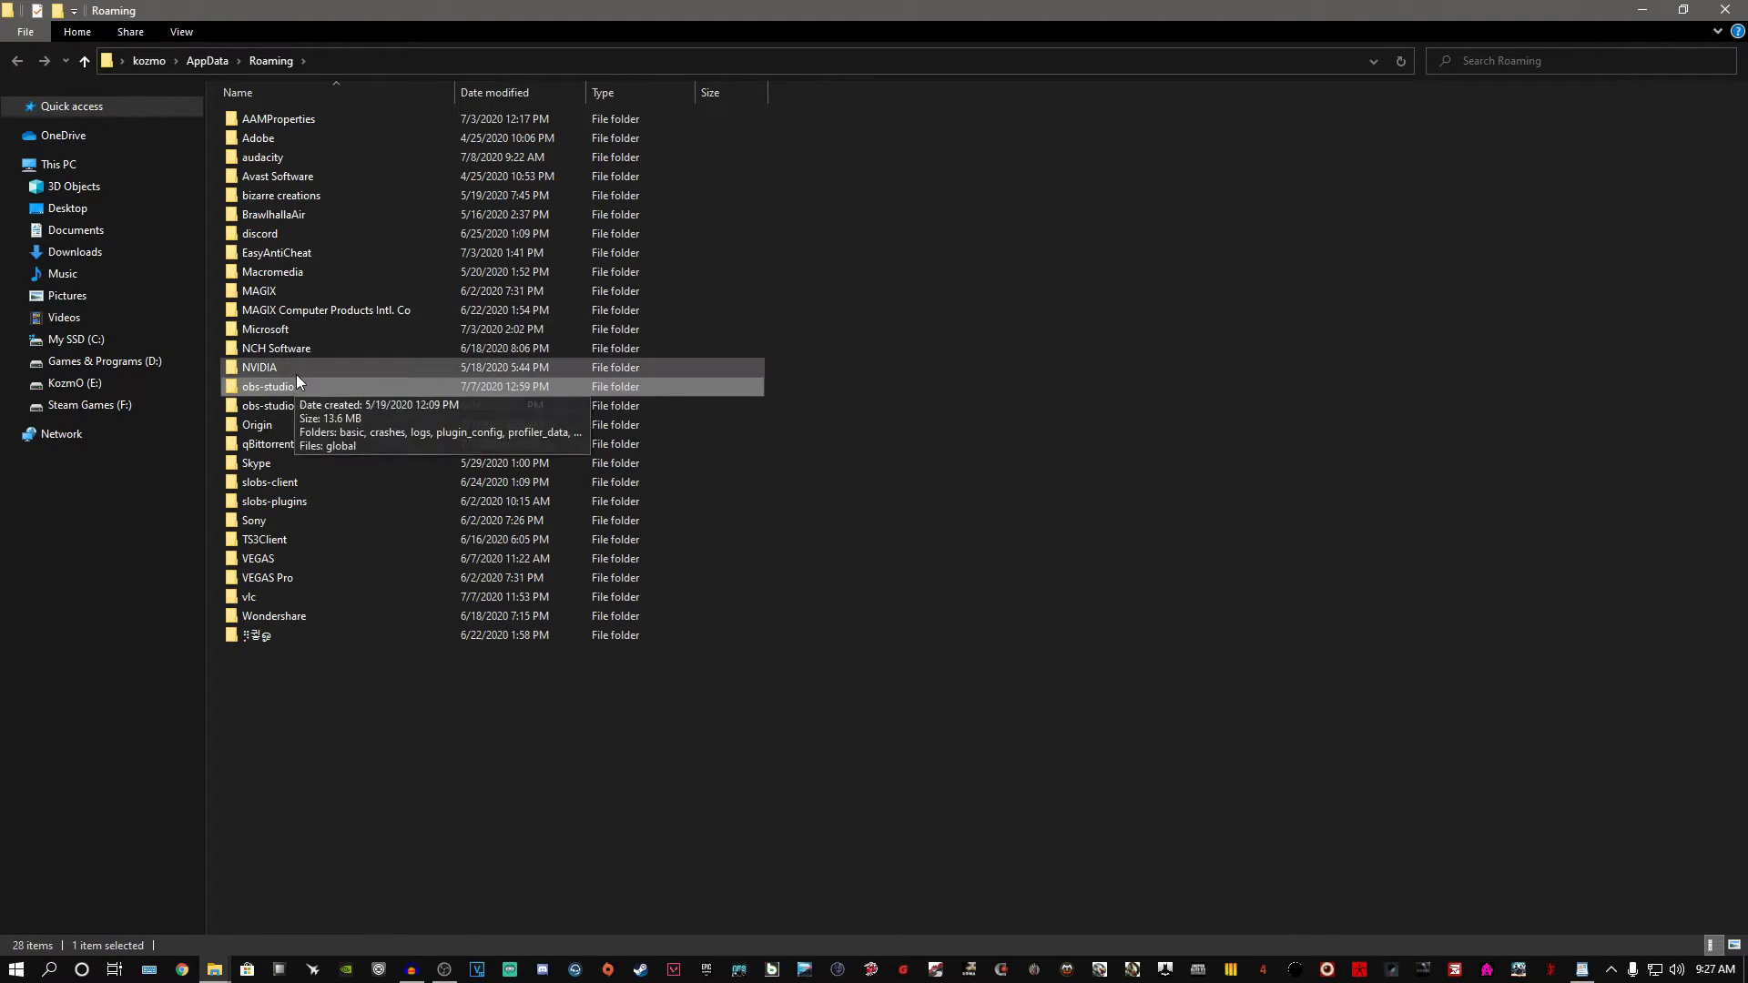
click(269, 426)
right_click(270, 426)
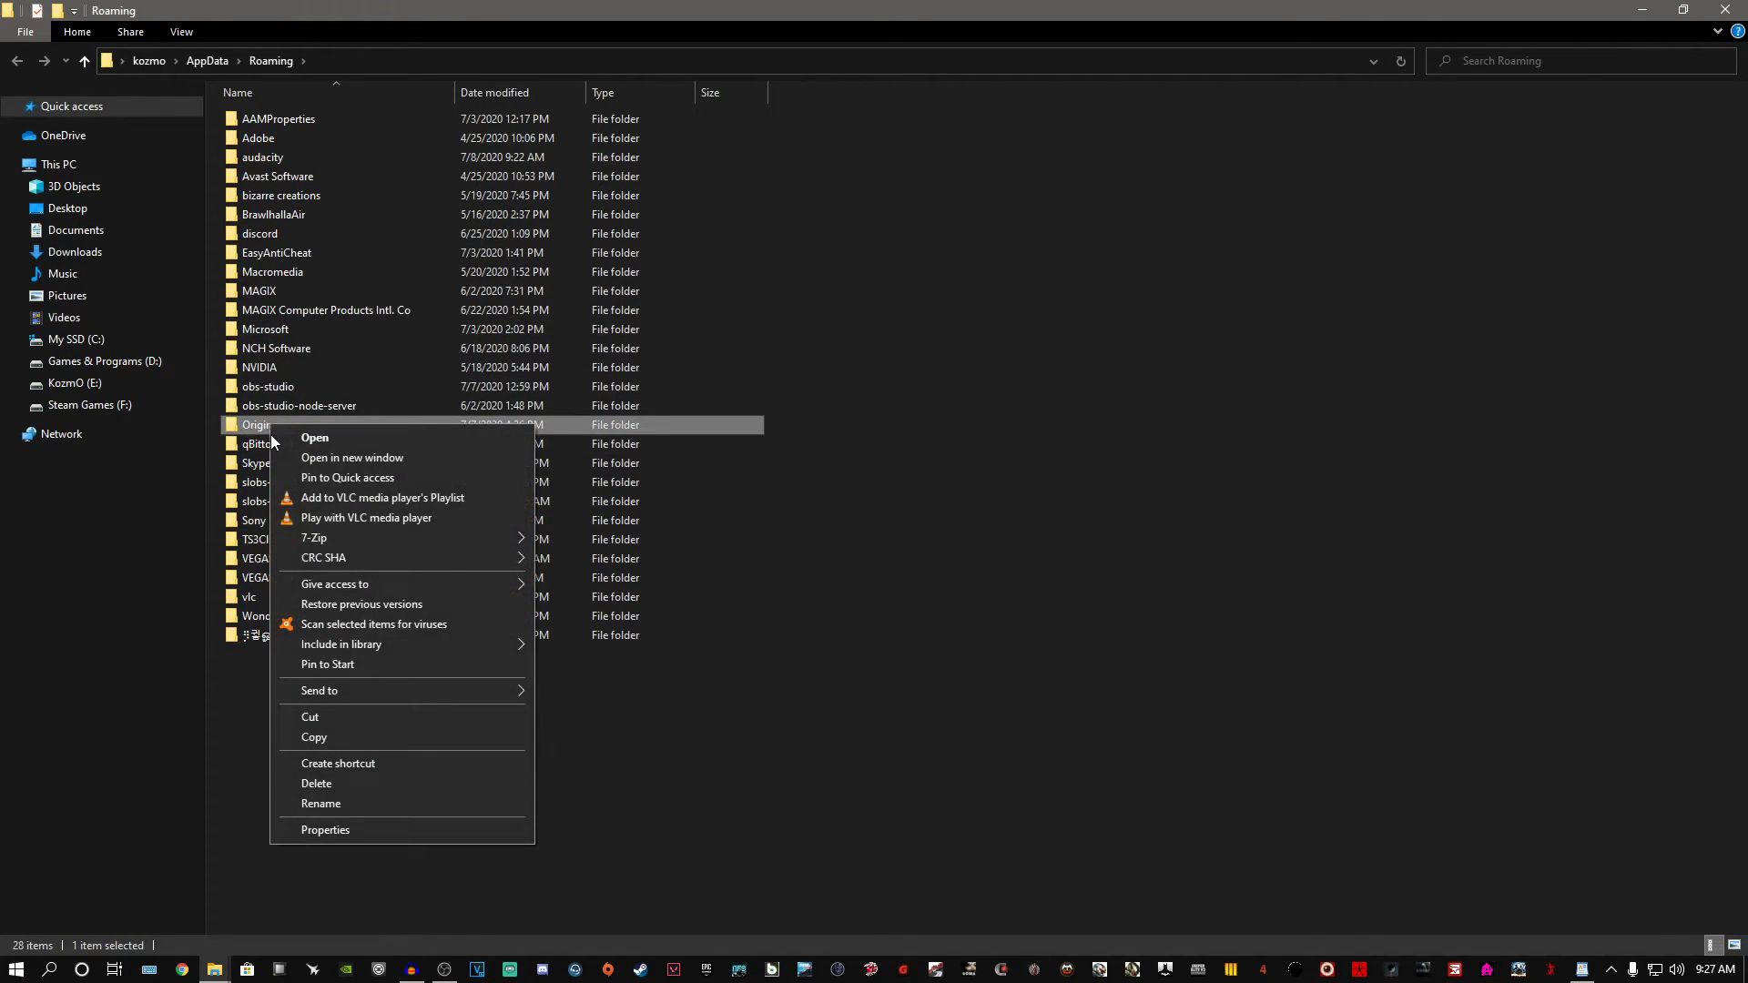
click(428, 784)
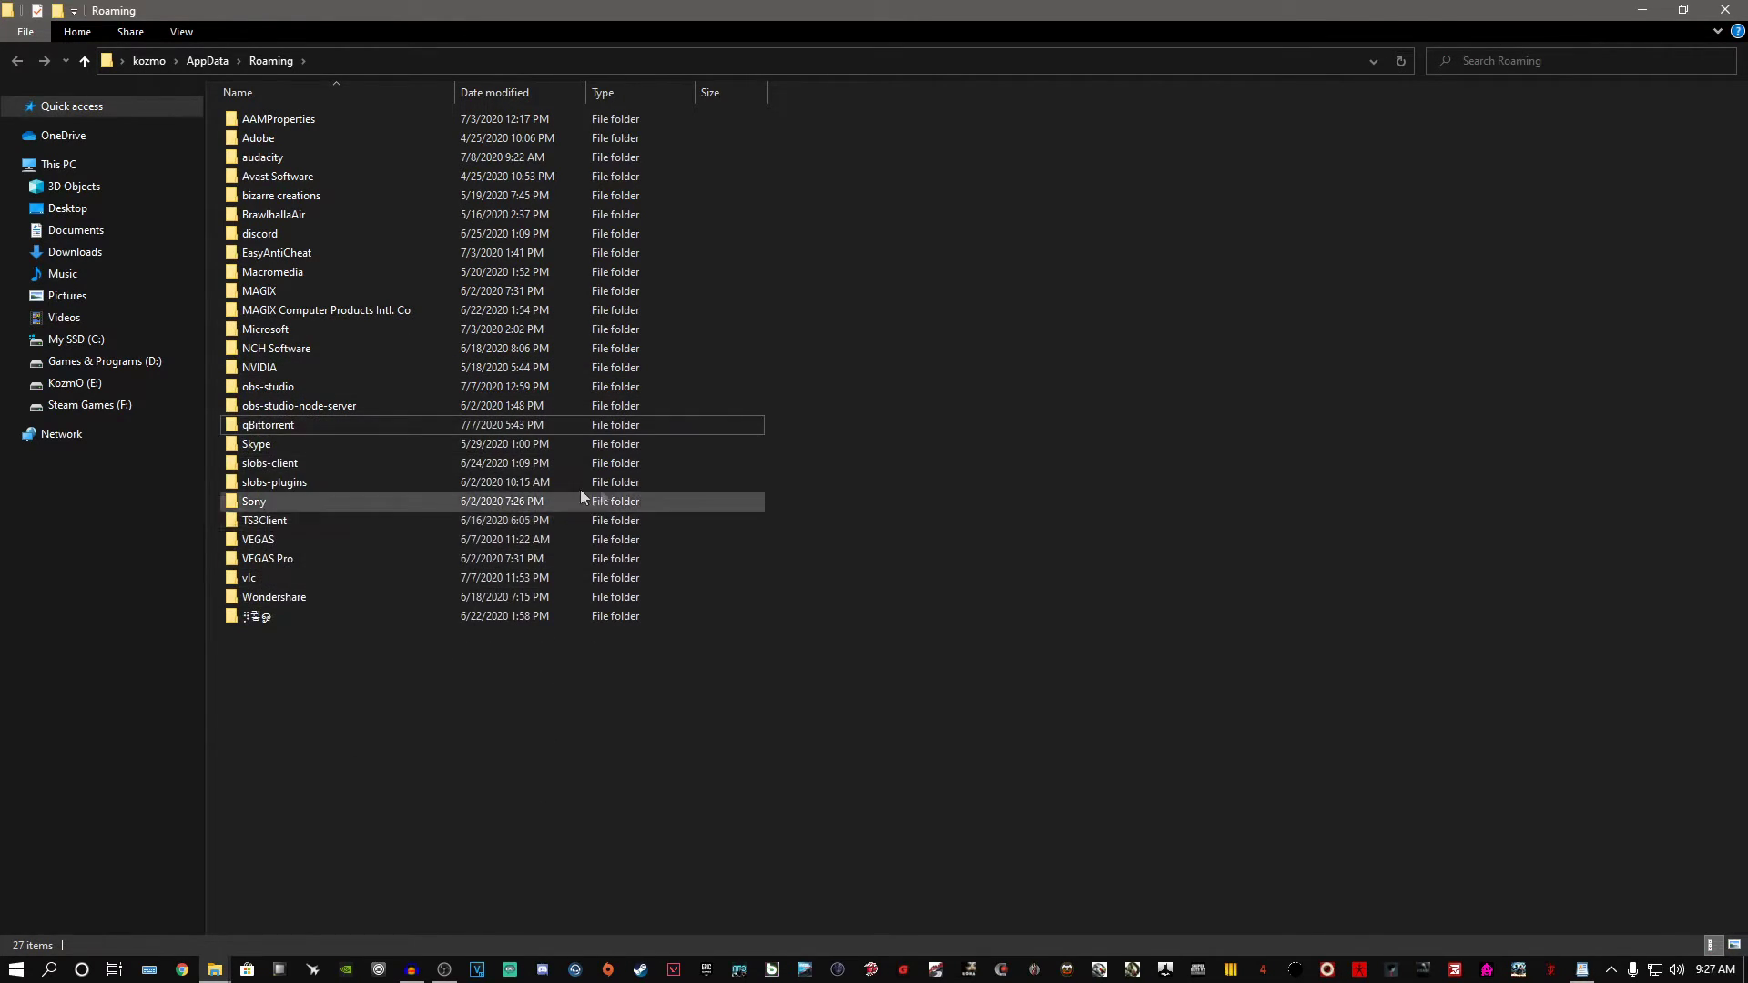
Empty the Recycle Bin to permanently remove Origin, refresh the desktop, and re-maximize Explorer
double_click(841, 14)
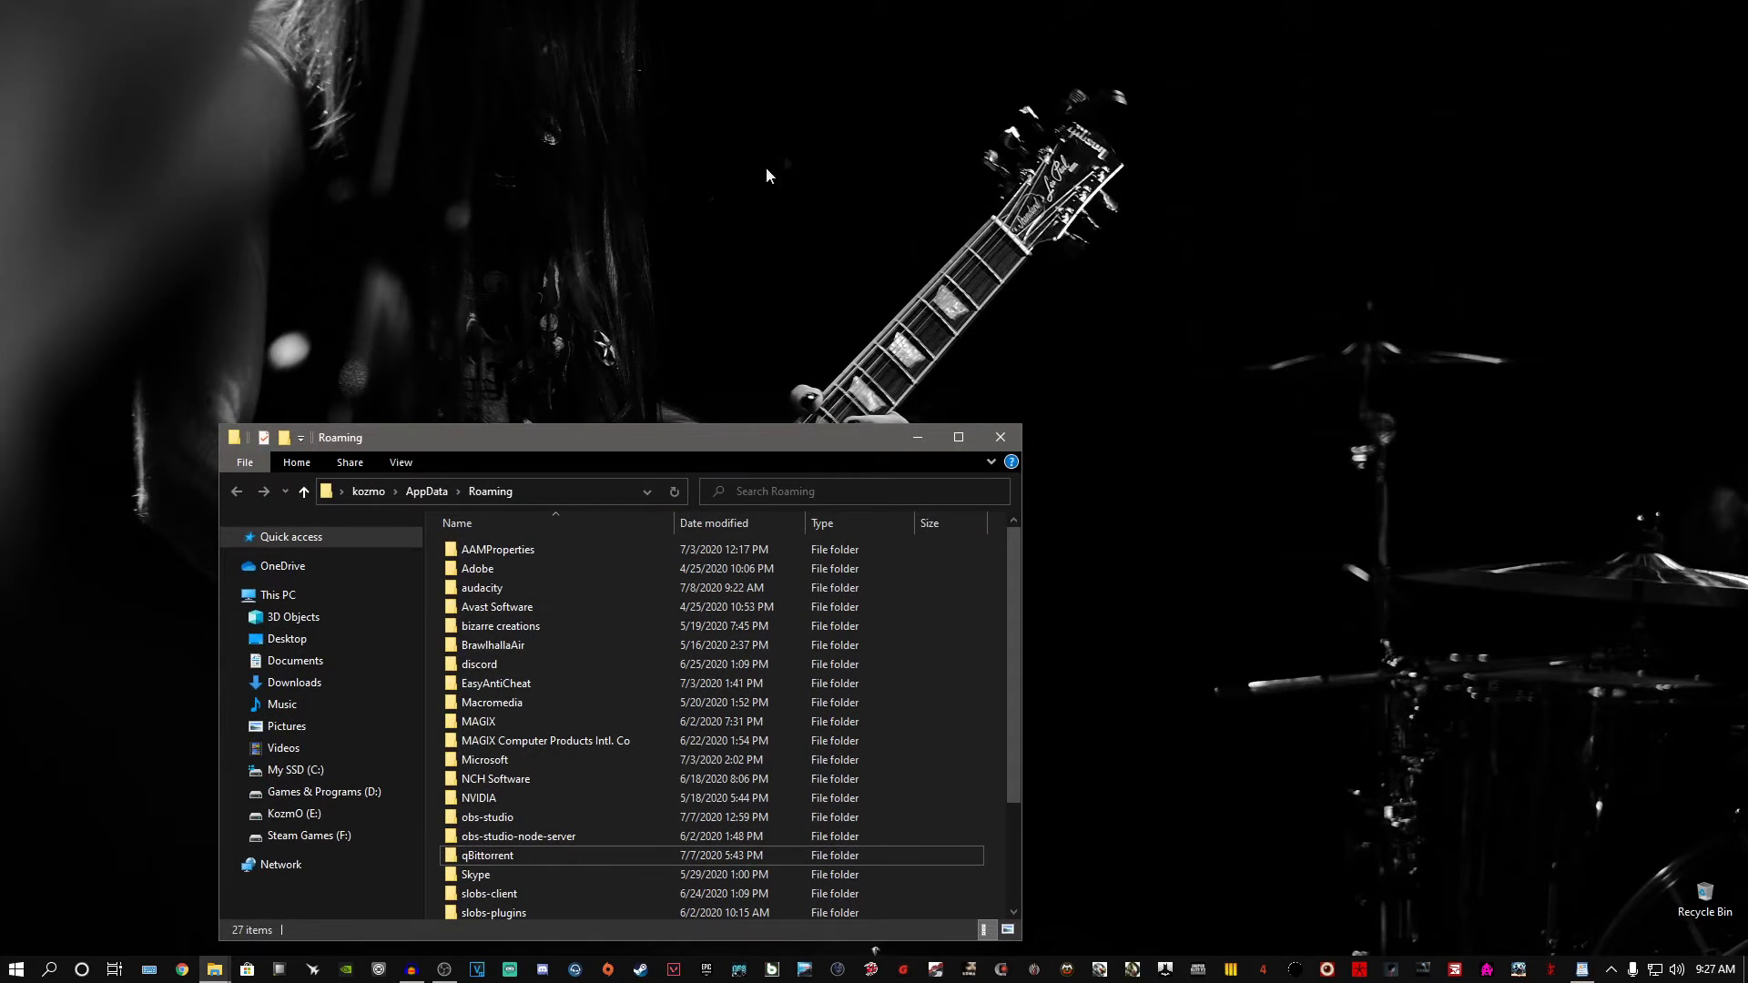
drag(713, 434, 624, 256)
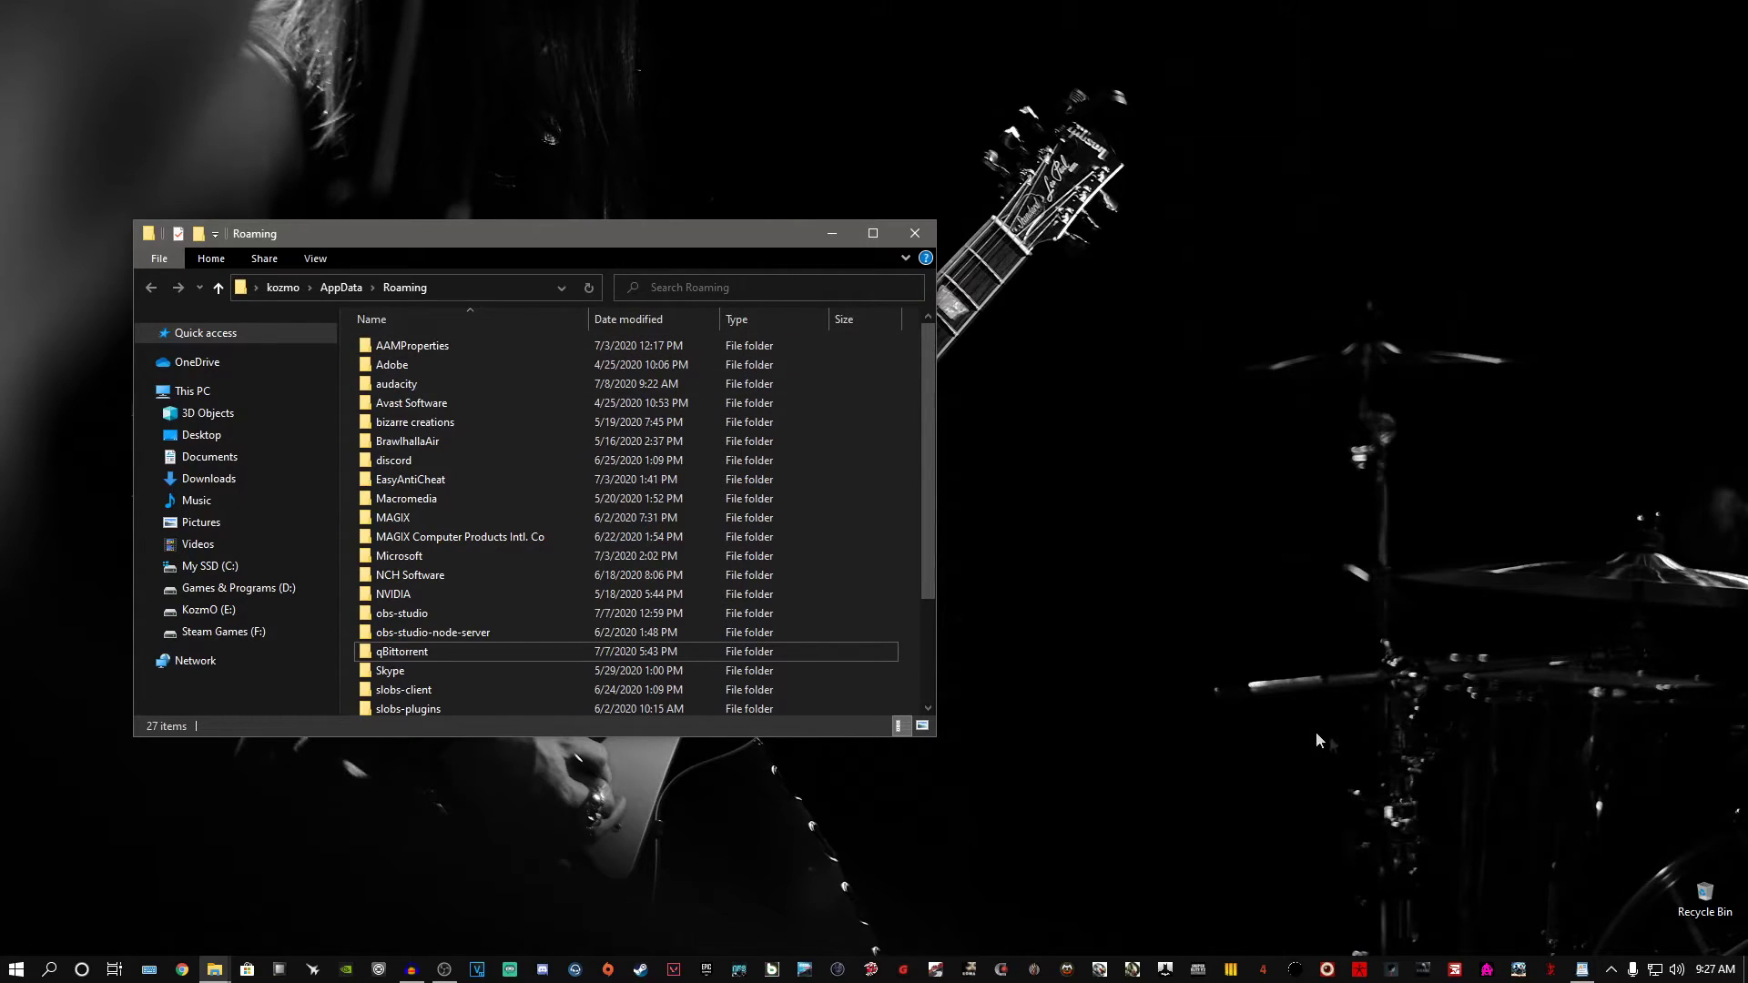
right_click(1702, 894)
click(1581, 767)
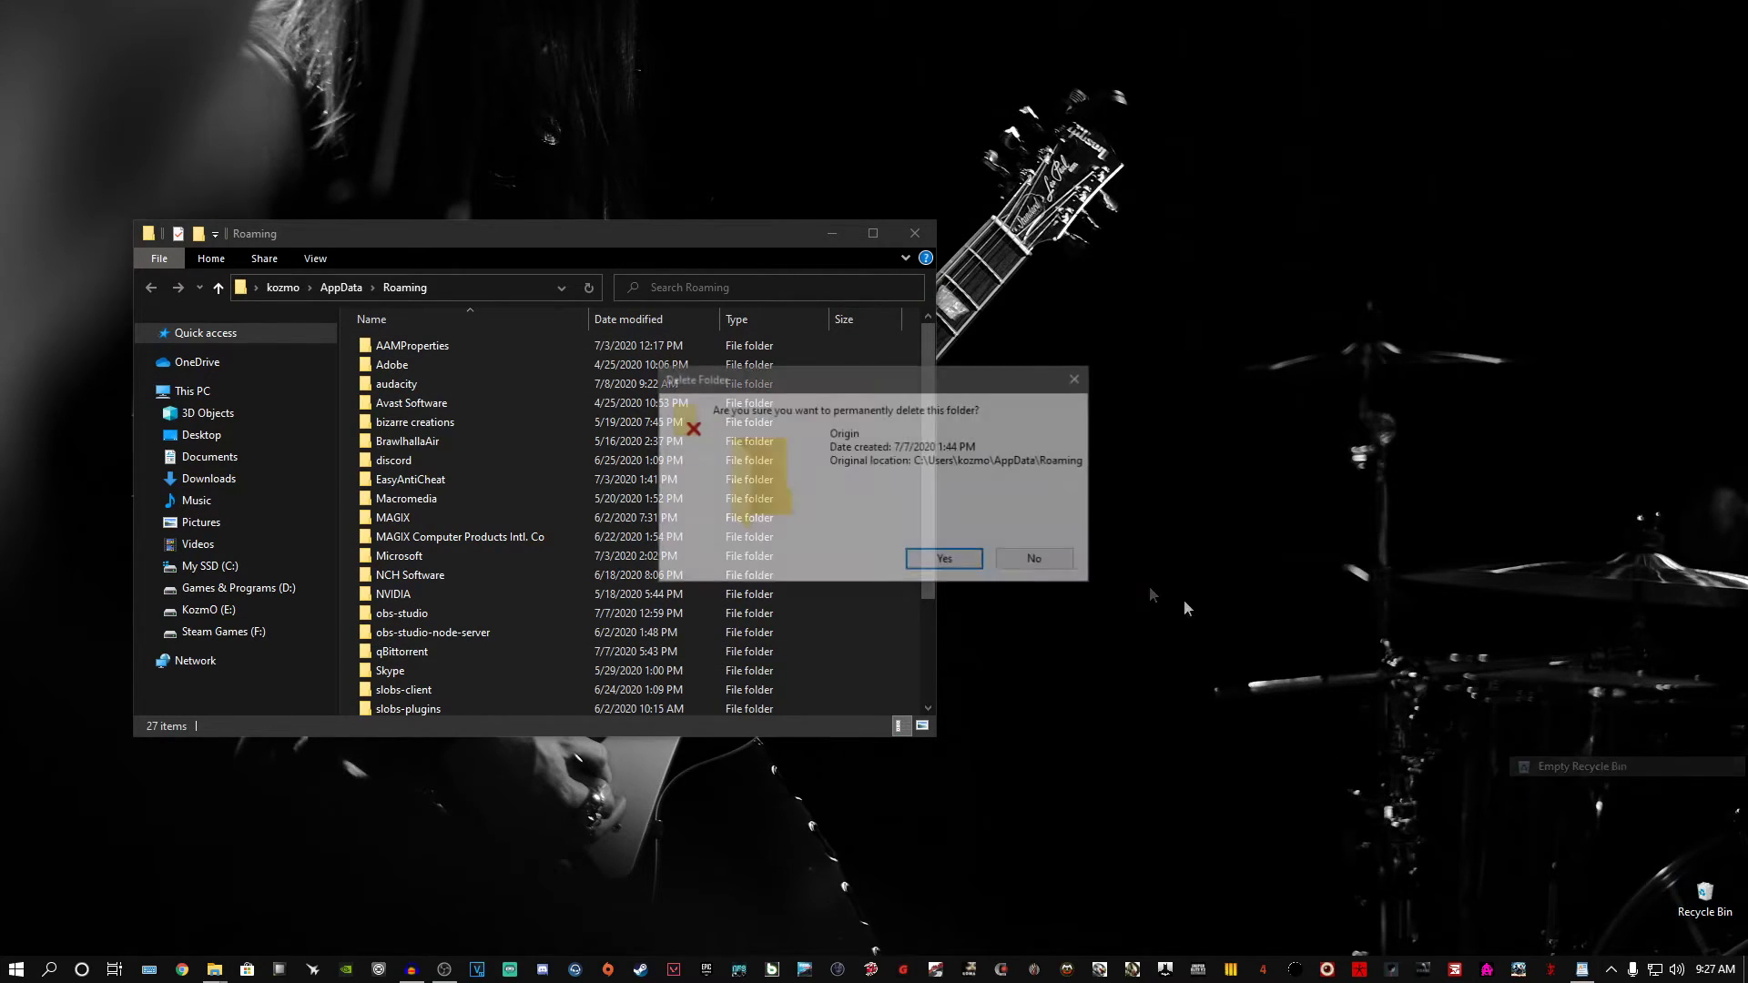
click(943, 561)
right_click(1217, 673)
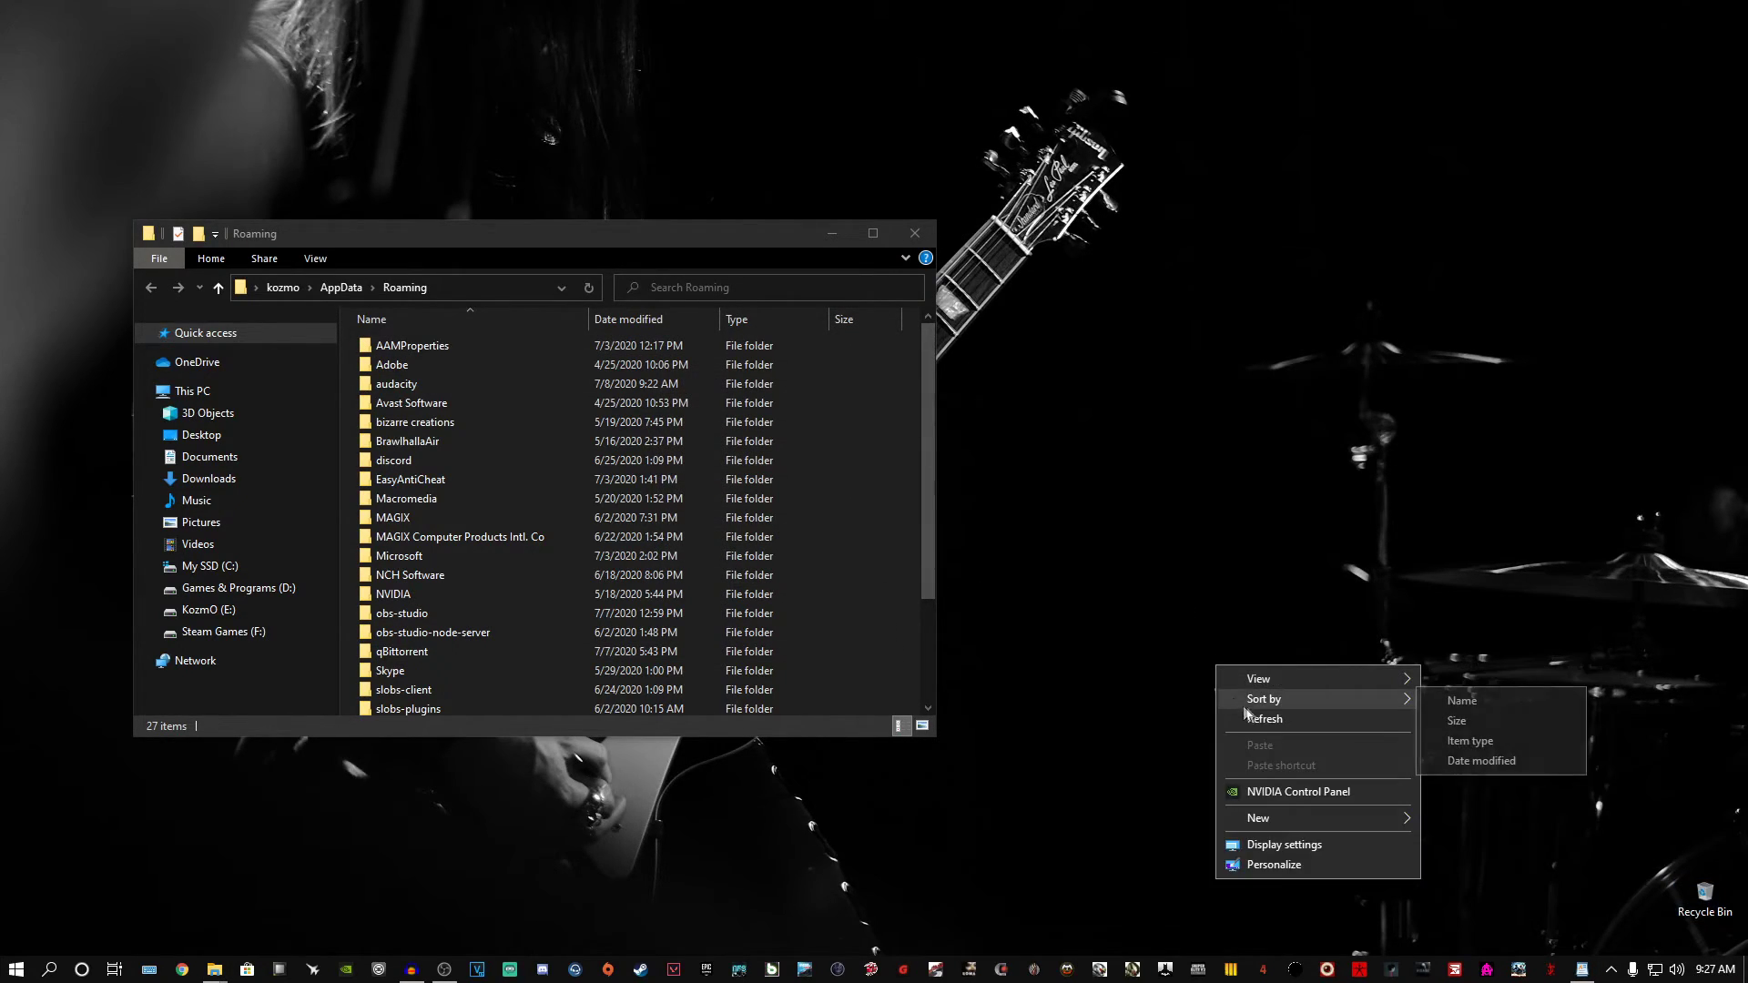
click(1262, 729)
click(873, 235)
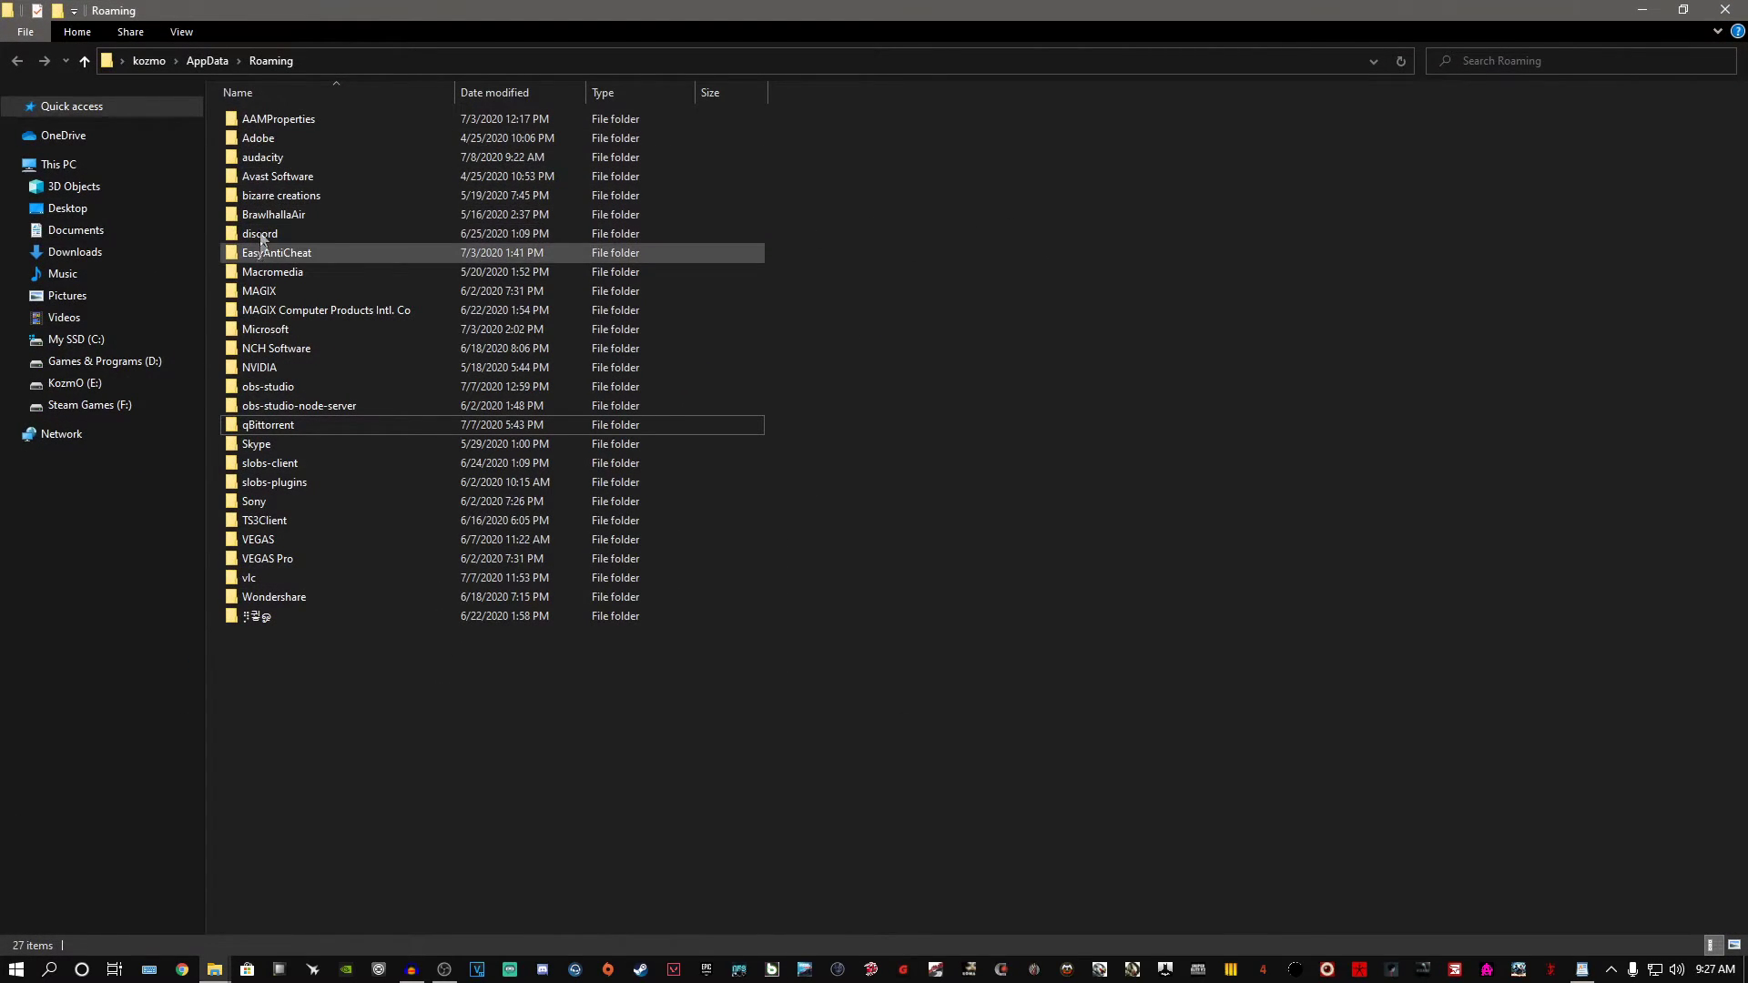
Go from AppData into Local, delete its Origin folder, and close Explorer
click(208, 61)
double_click(253, 119)
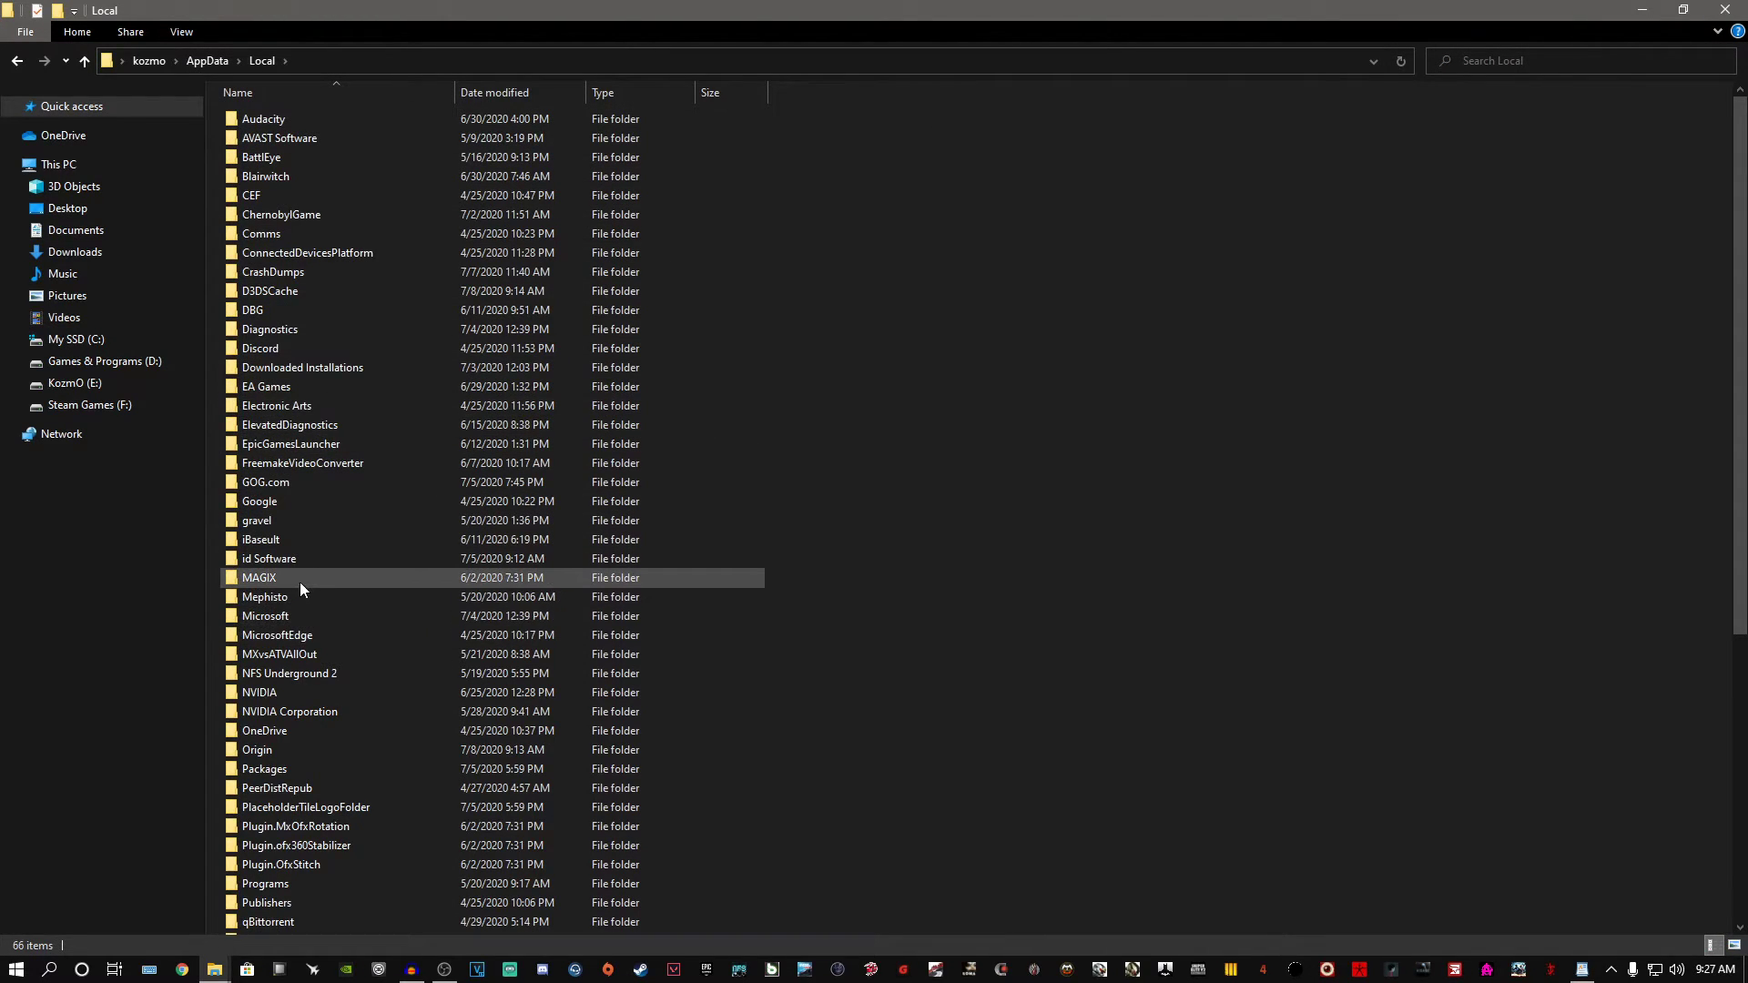
click(263, 541)
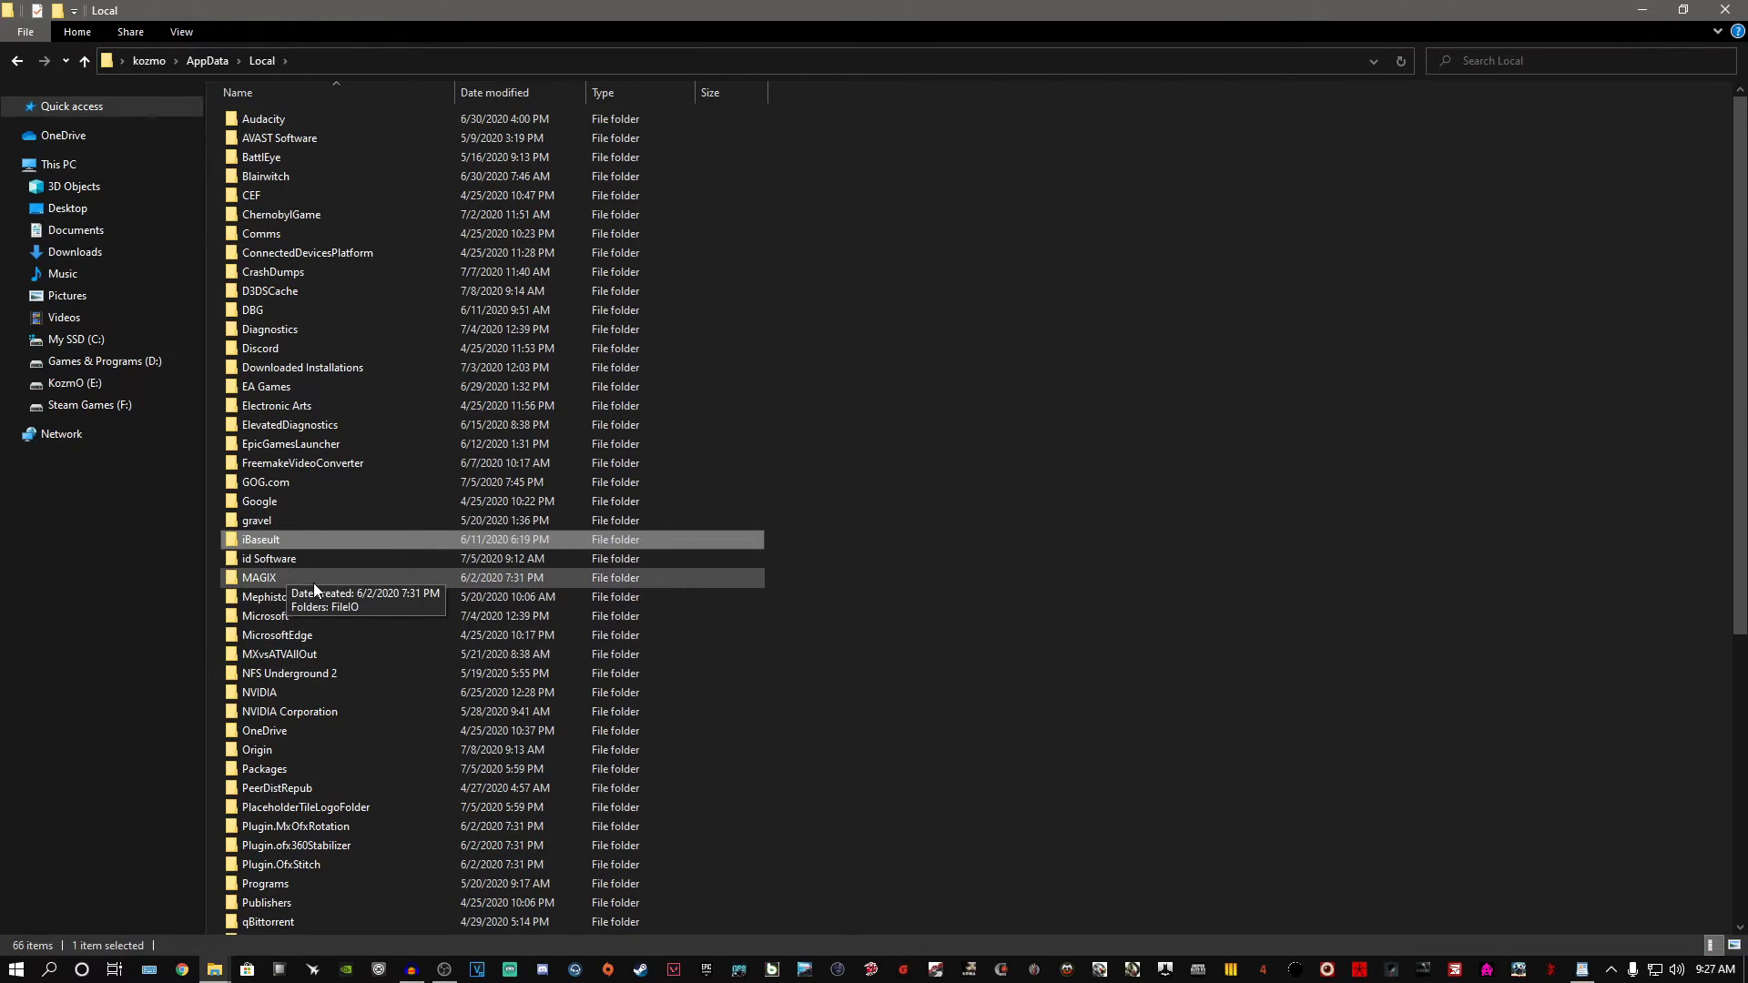
key(o)
click(259, 752)
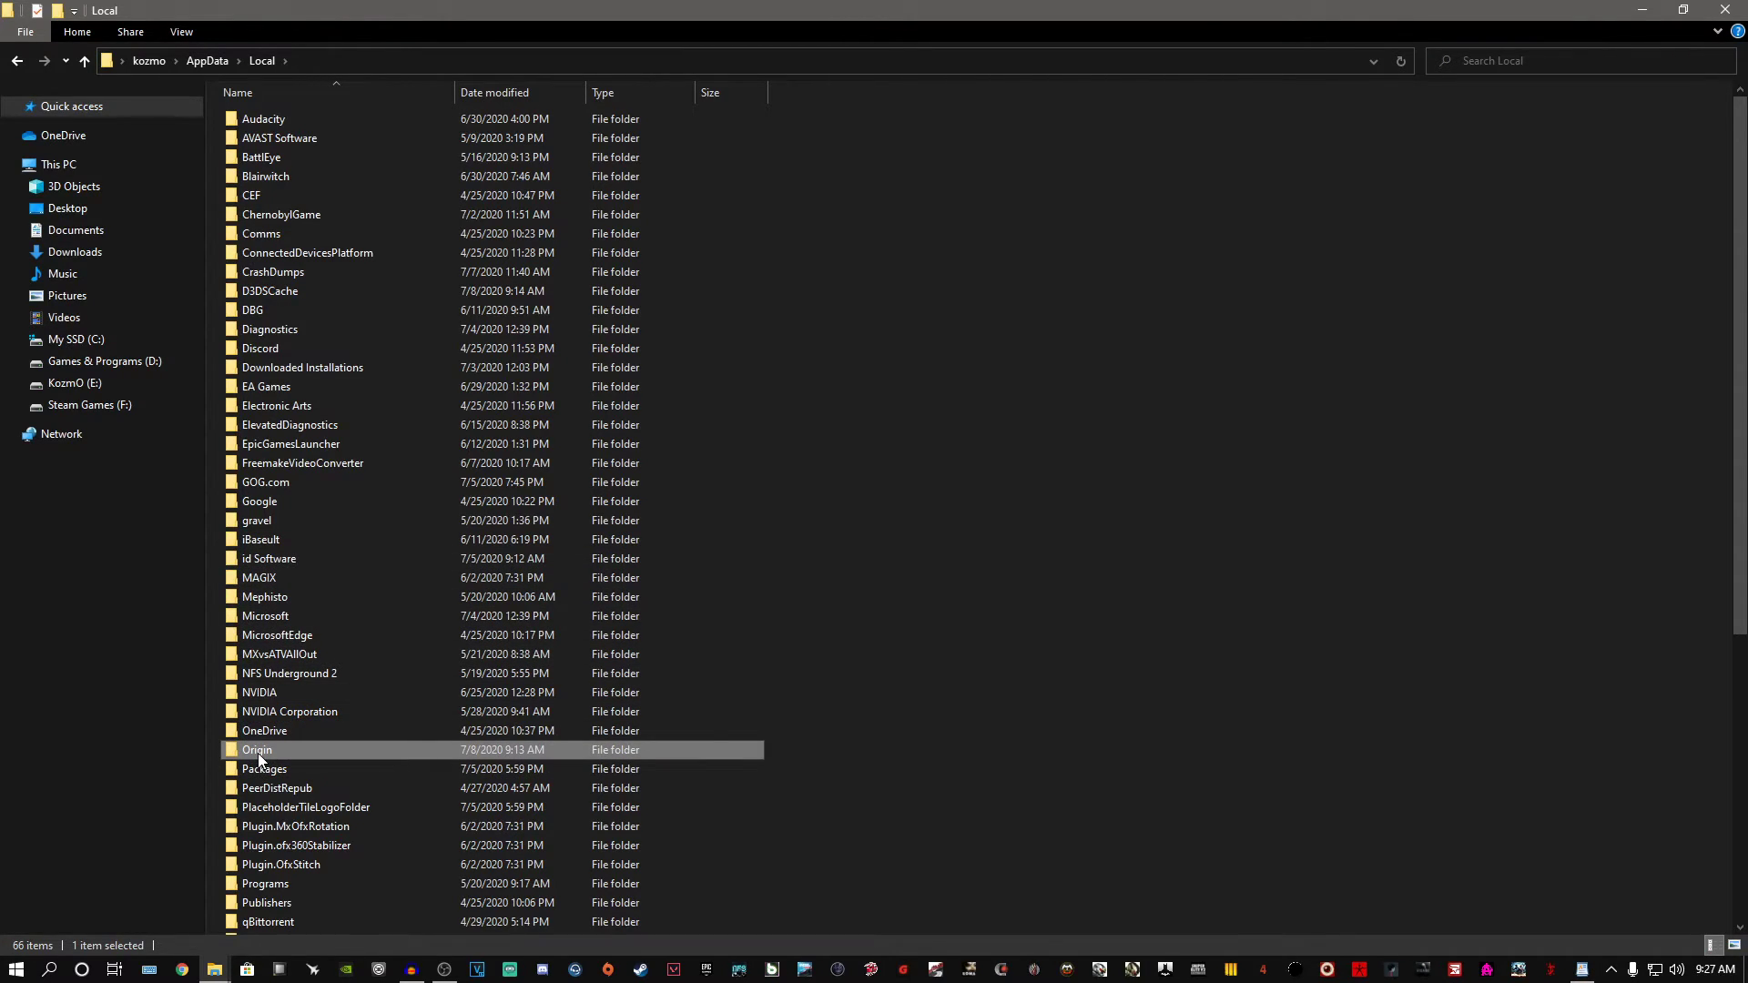
right_click(259, 750)
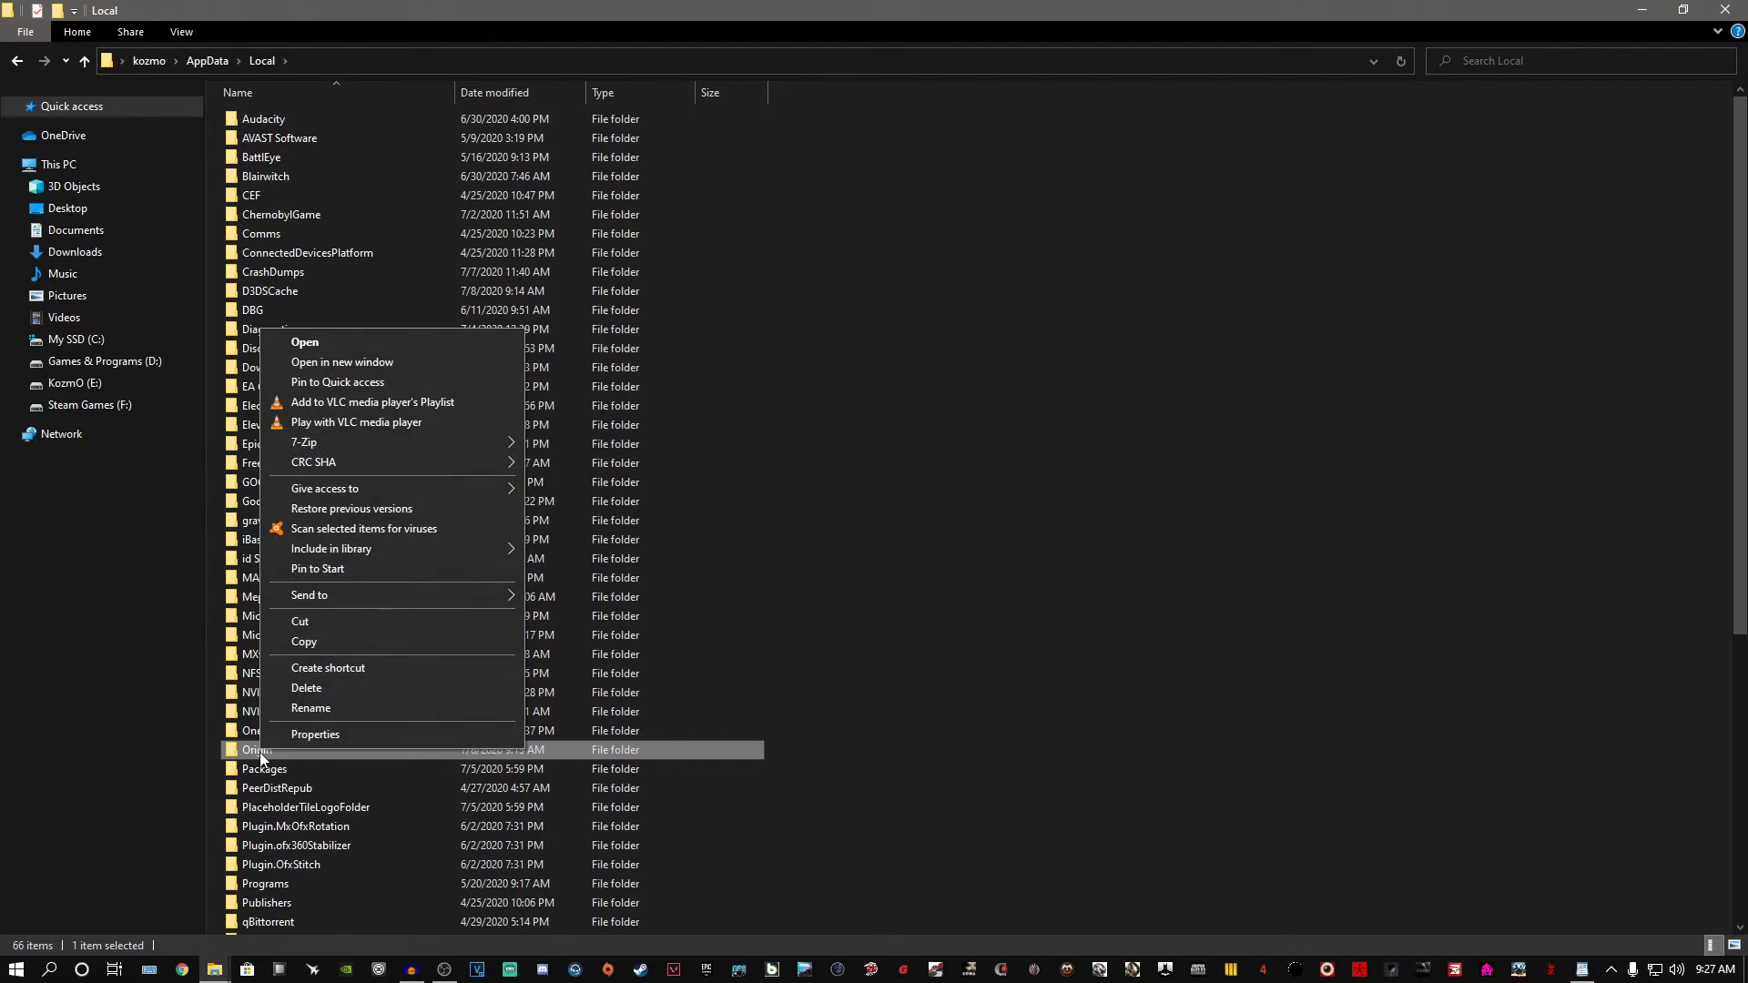
click(312, 690)
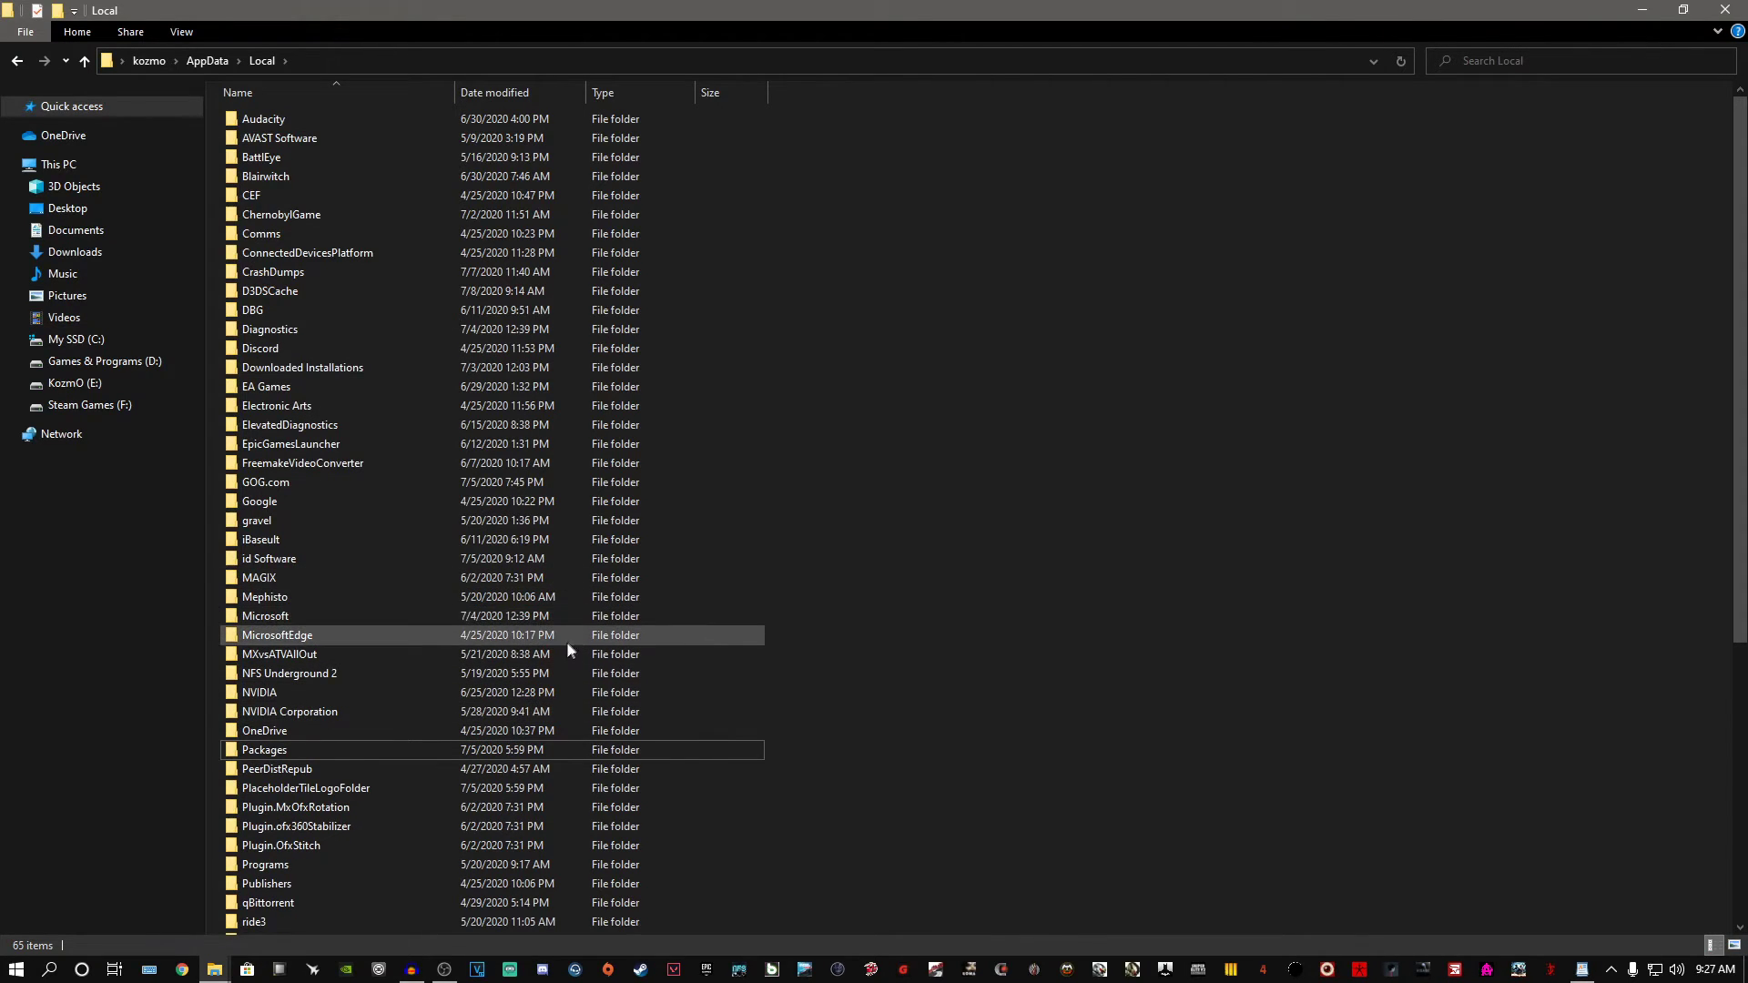
click(1725, 9)
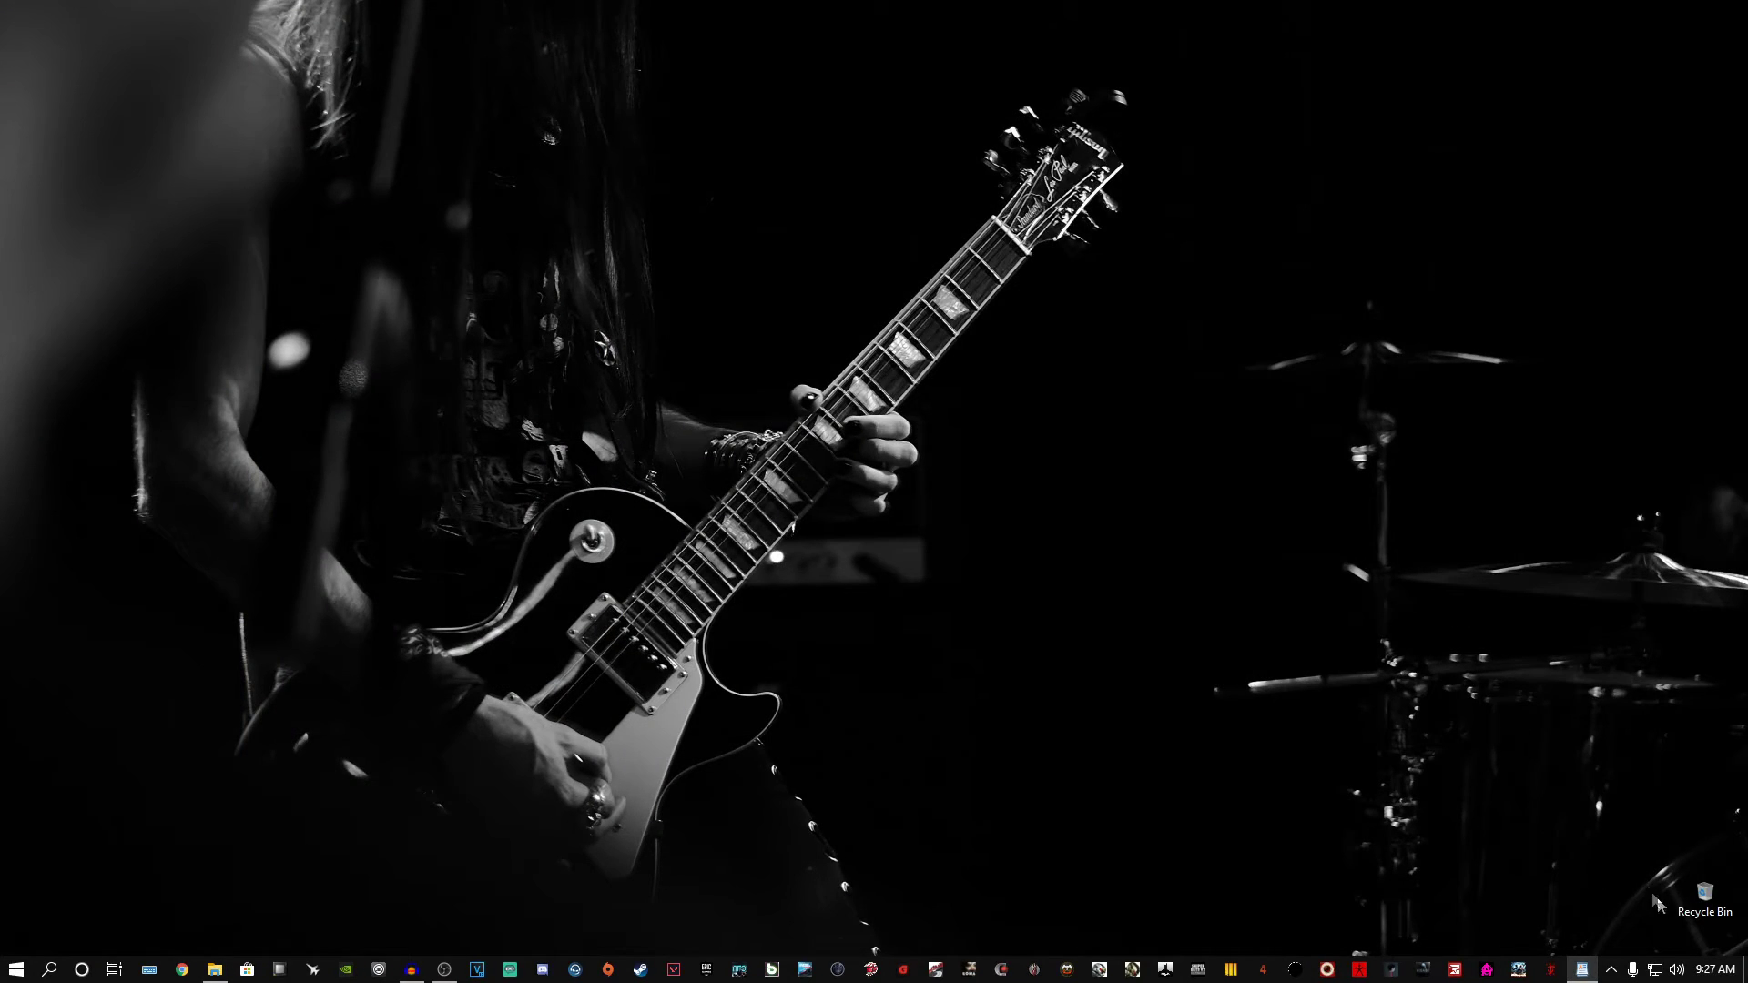
Empty the Recycle Bin and confirm with Yes to permanently remove the Local Origin folder
right_click(1704, 896)
click(1544, 768)
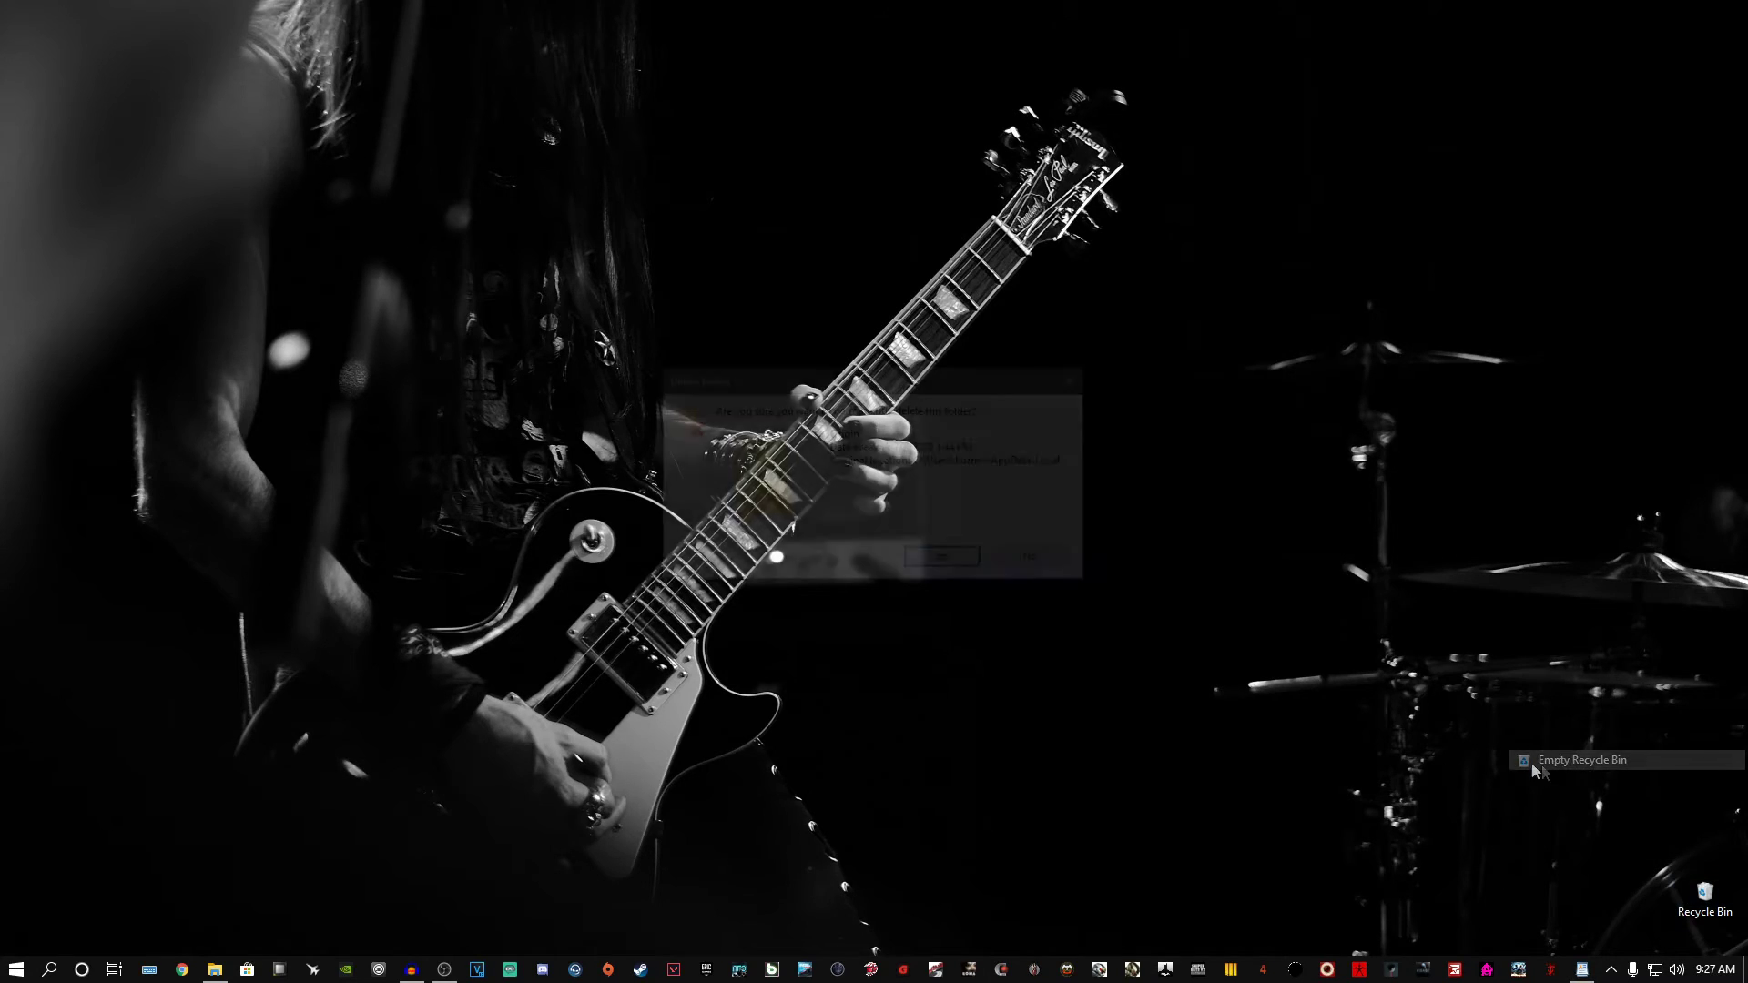
click(947, 565)
click(842, 552)
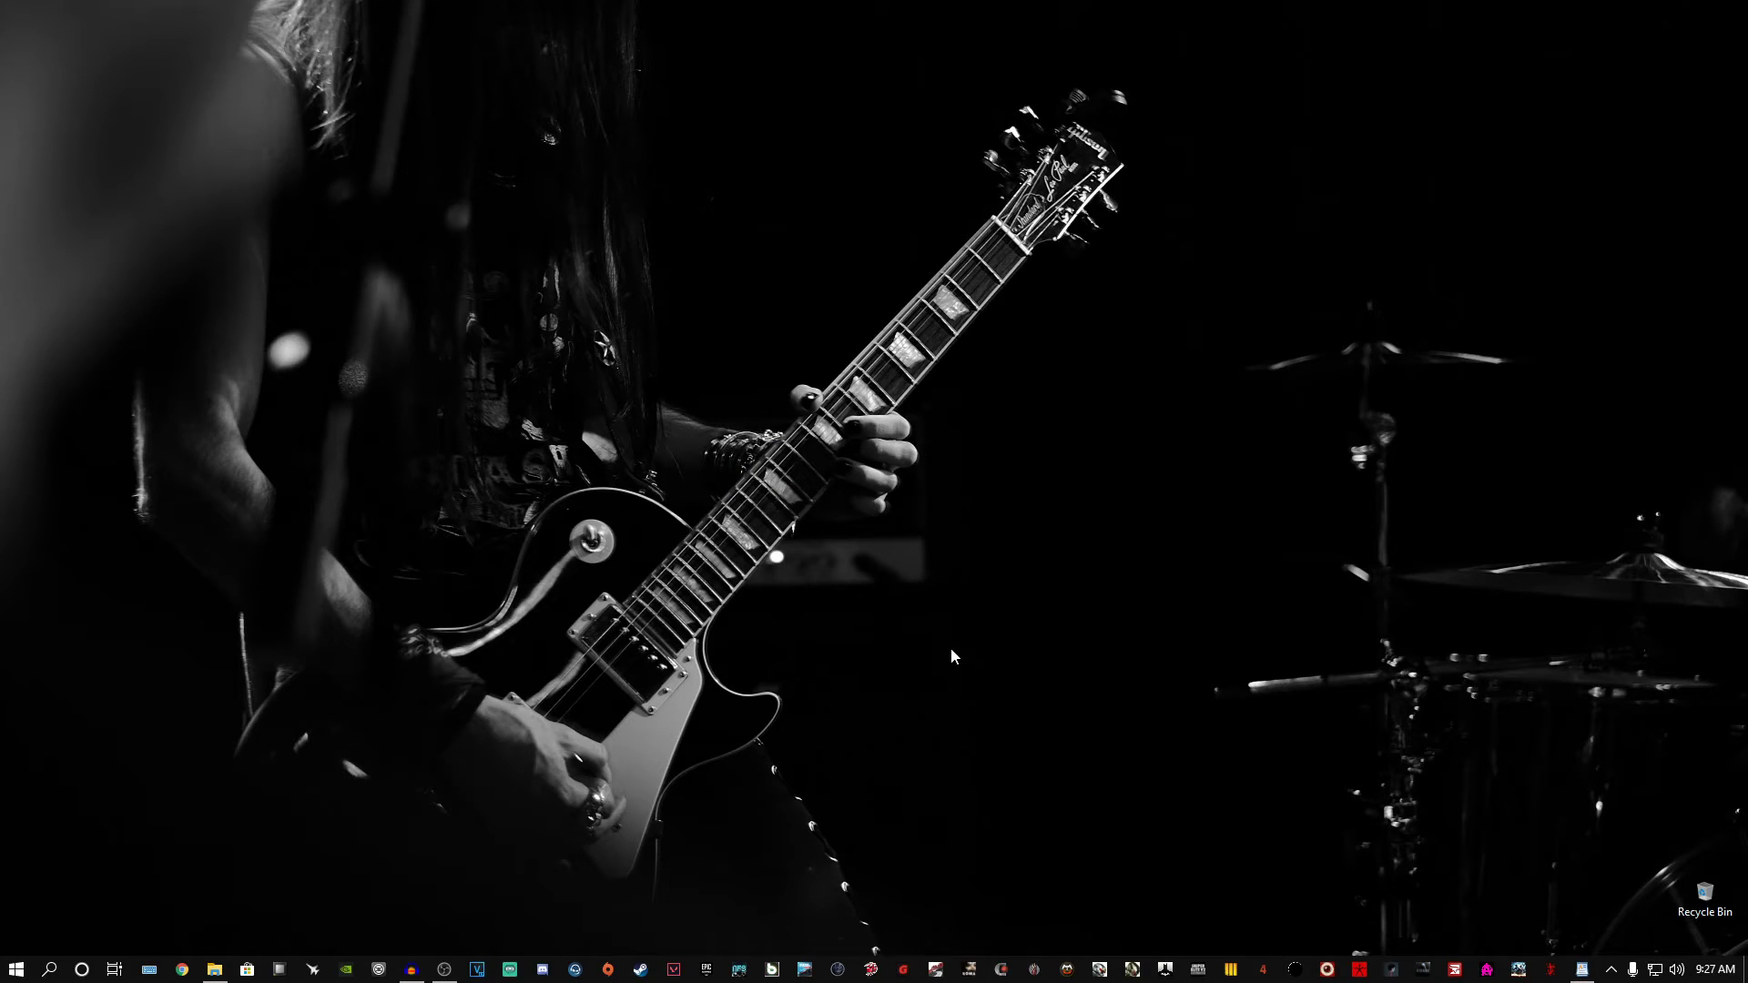
click(28, 965)
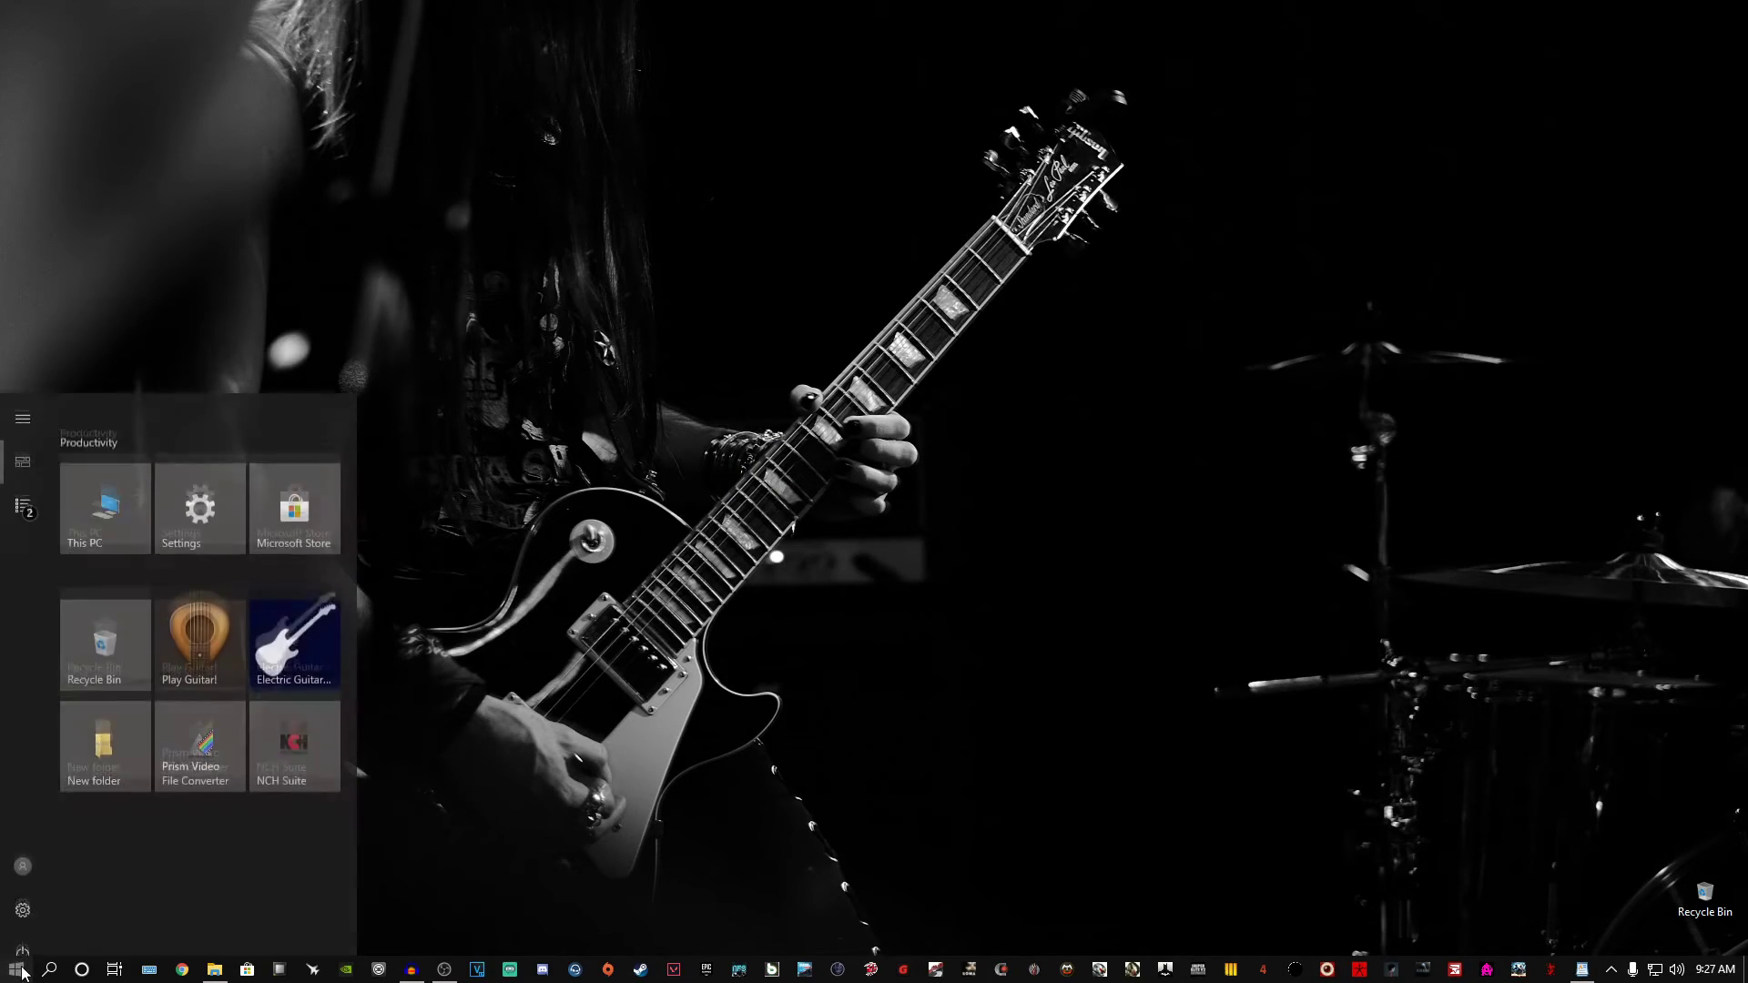
click(35, 932)
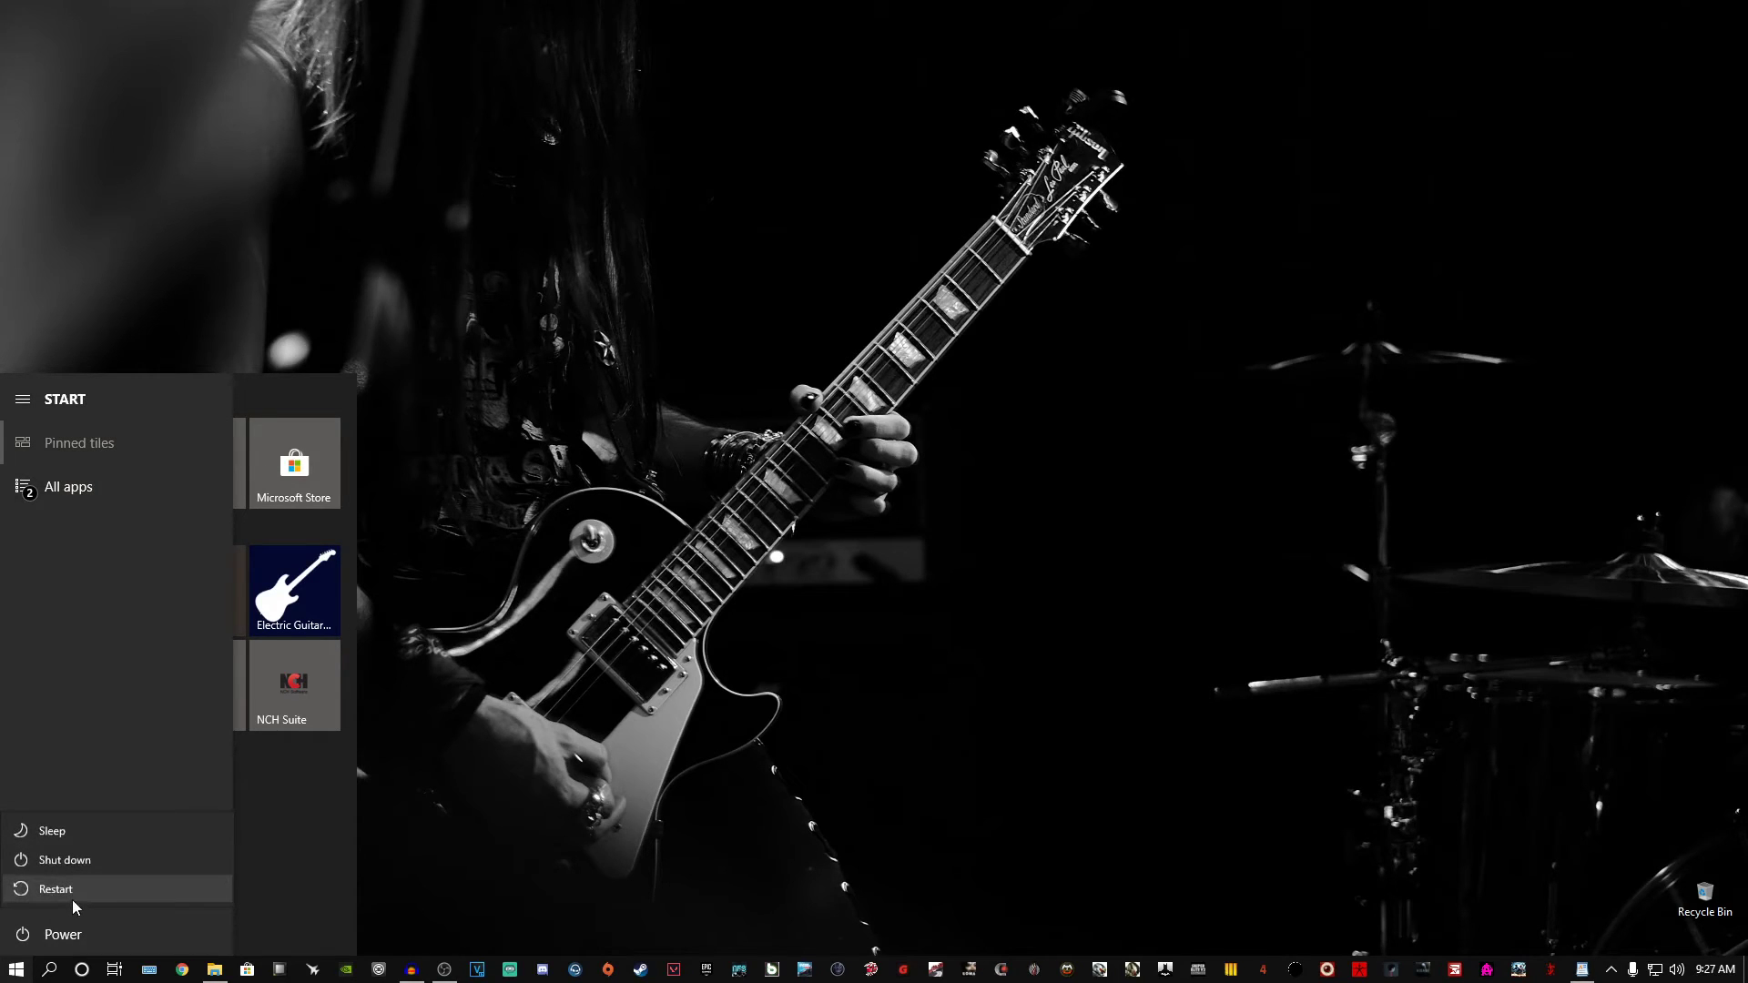
click(845, 752)
click(872, 742)
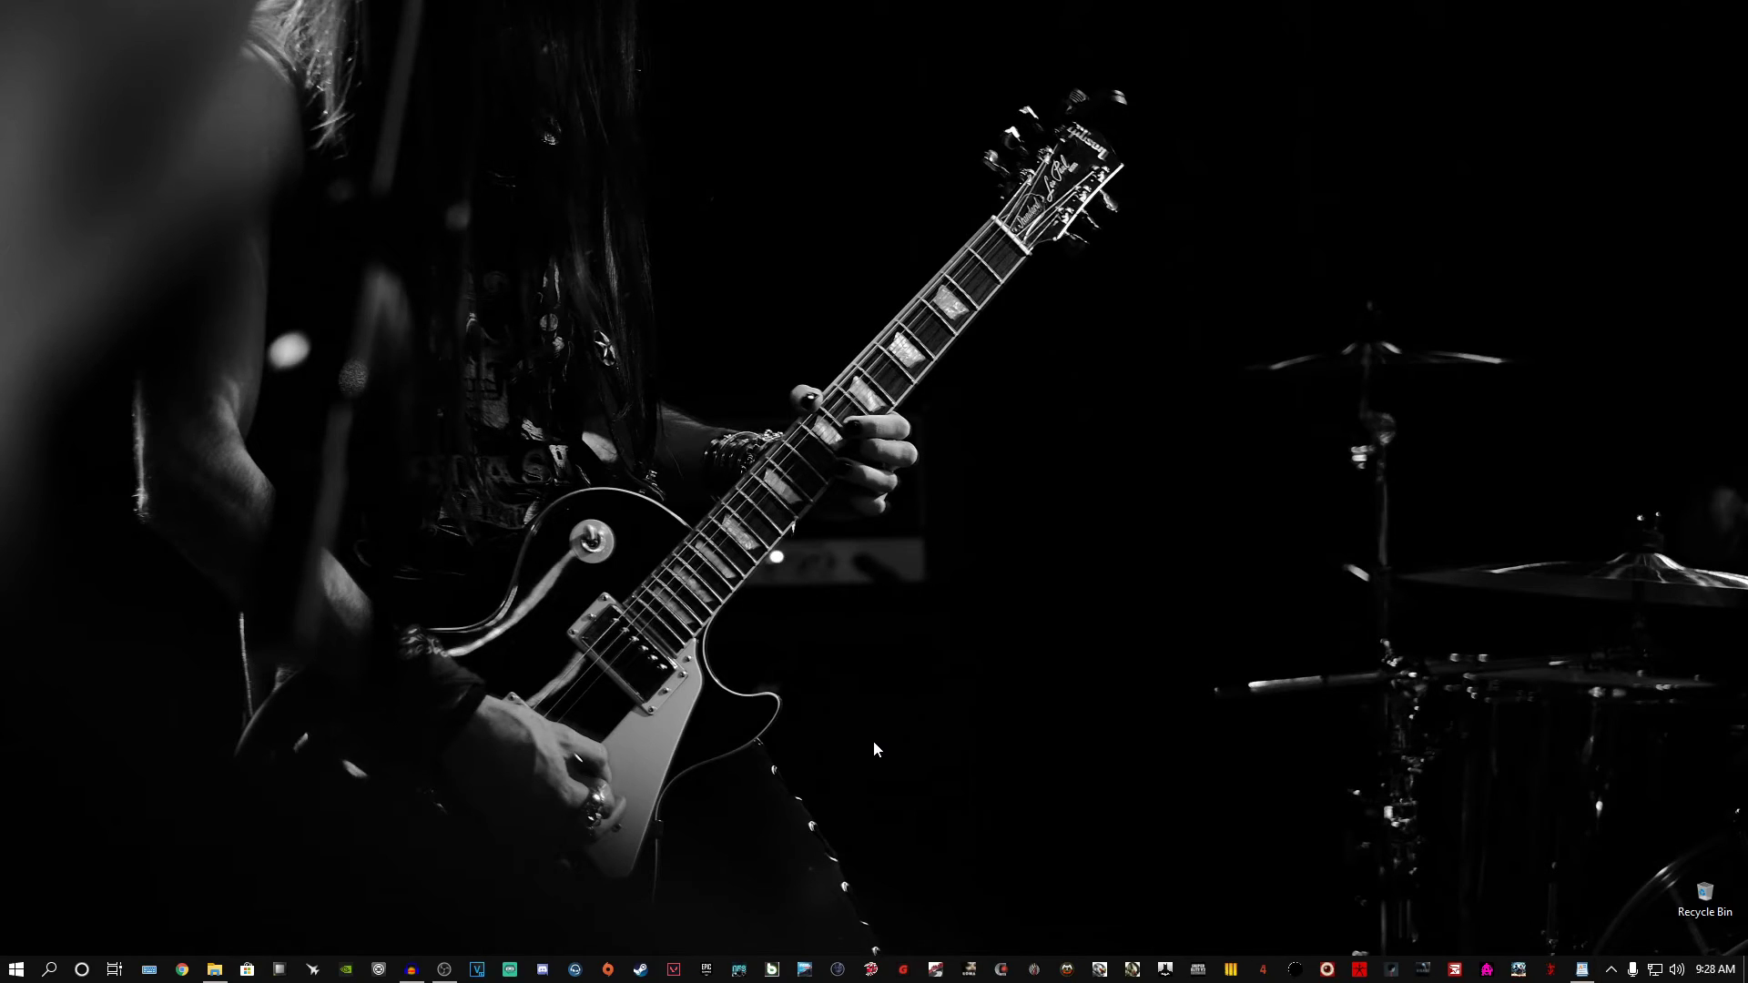
click(18, 968)
click(59, 934)
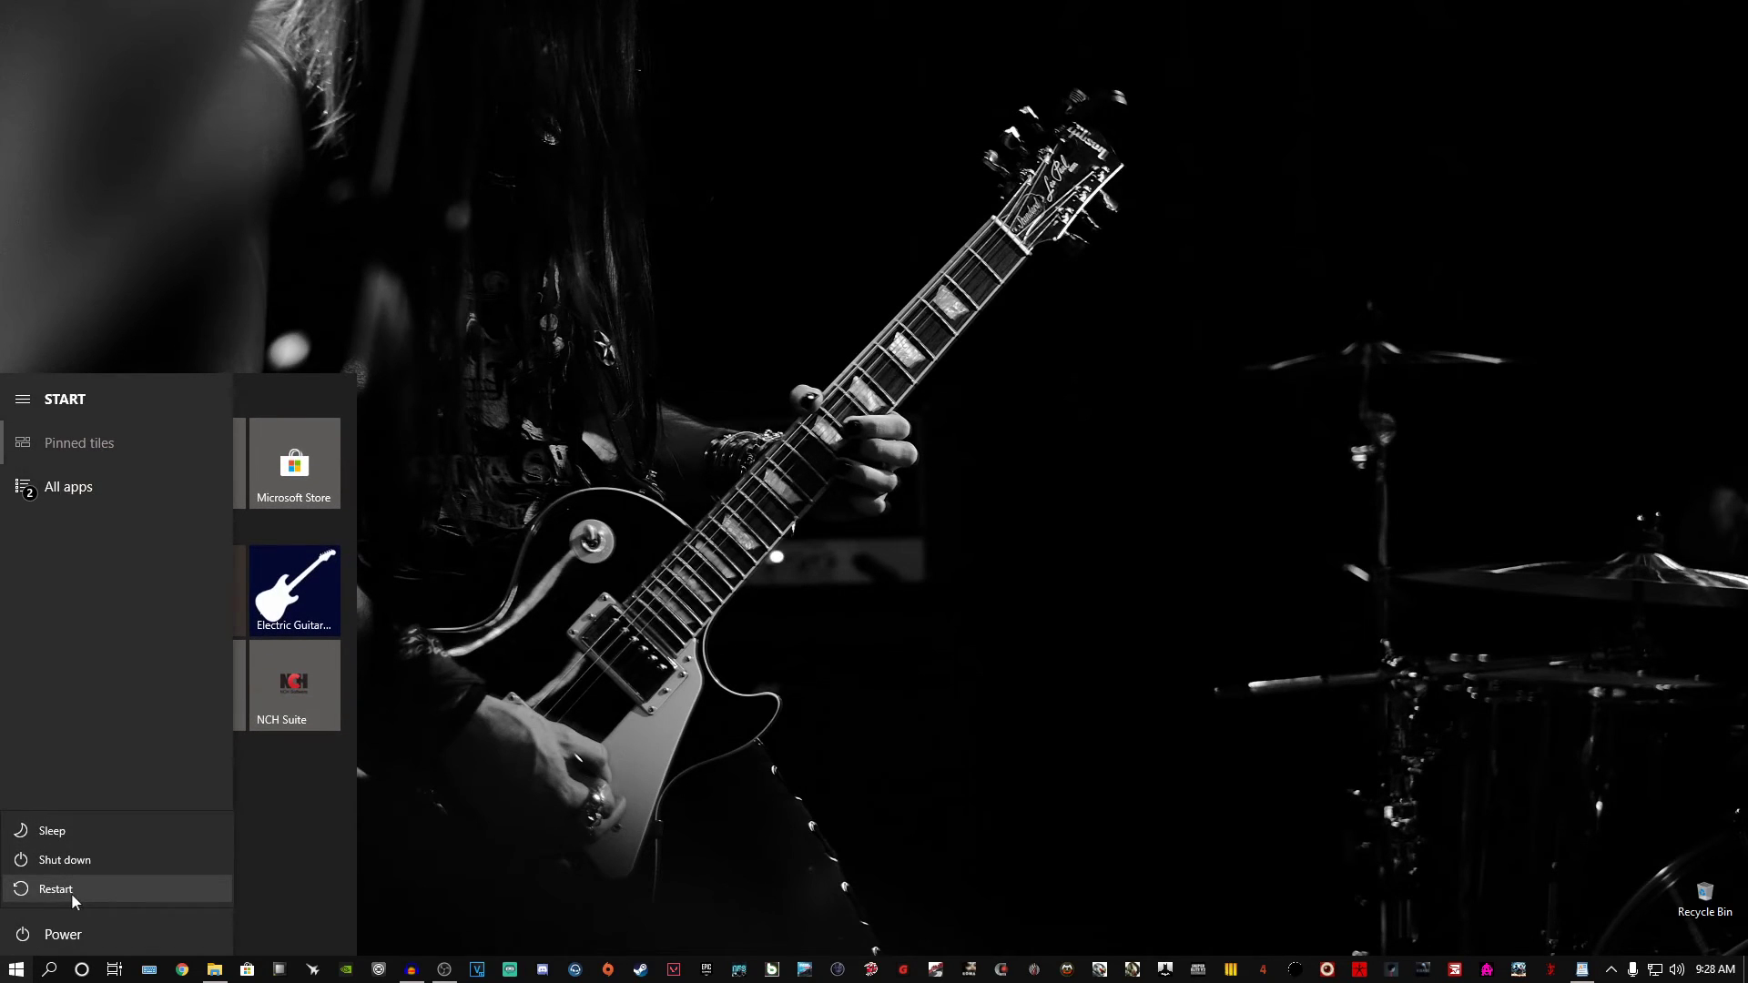
click(891, 736)
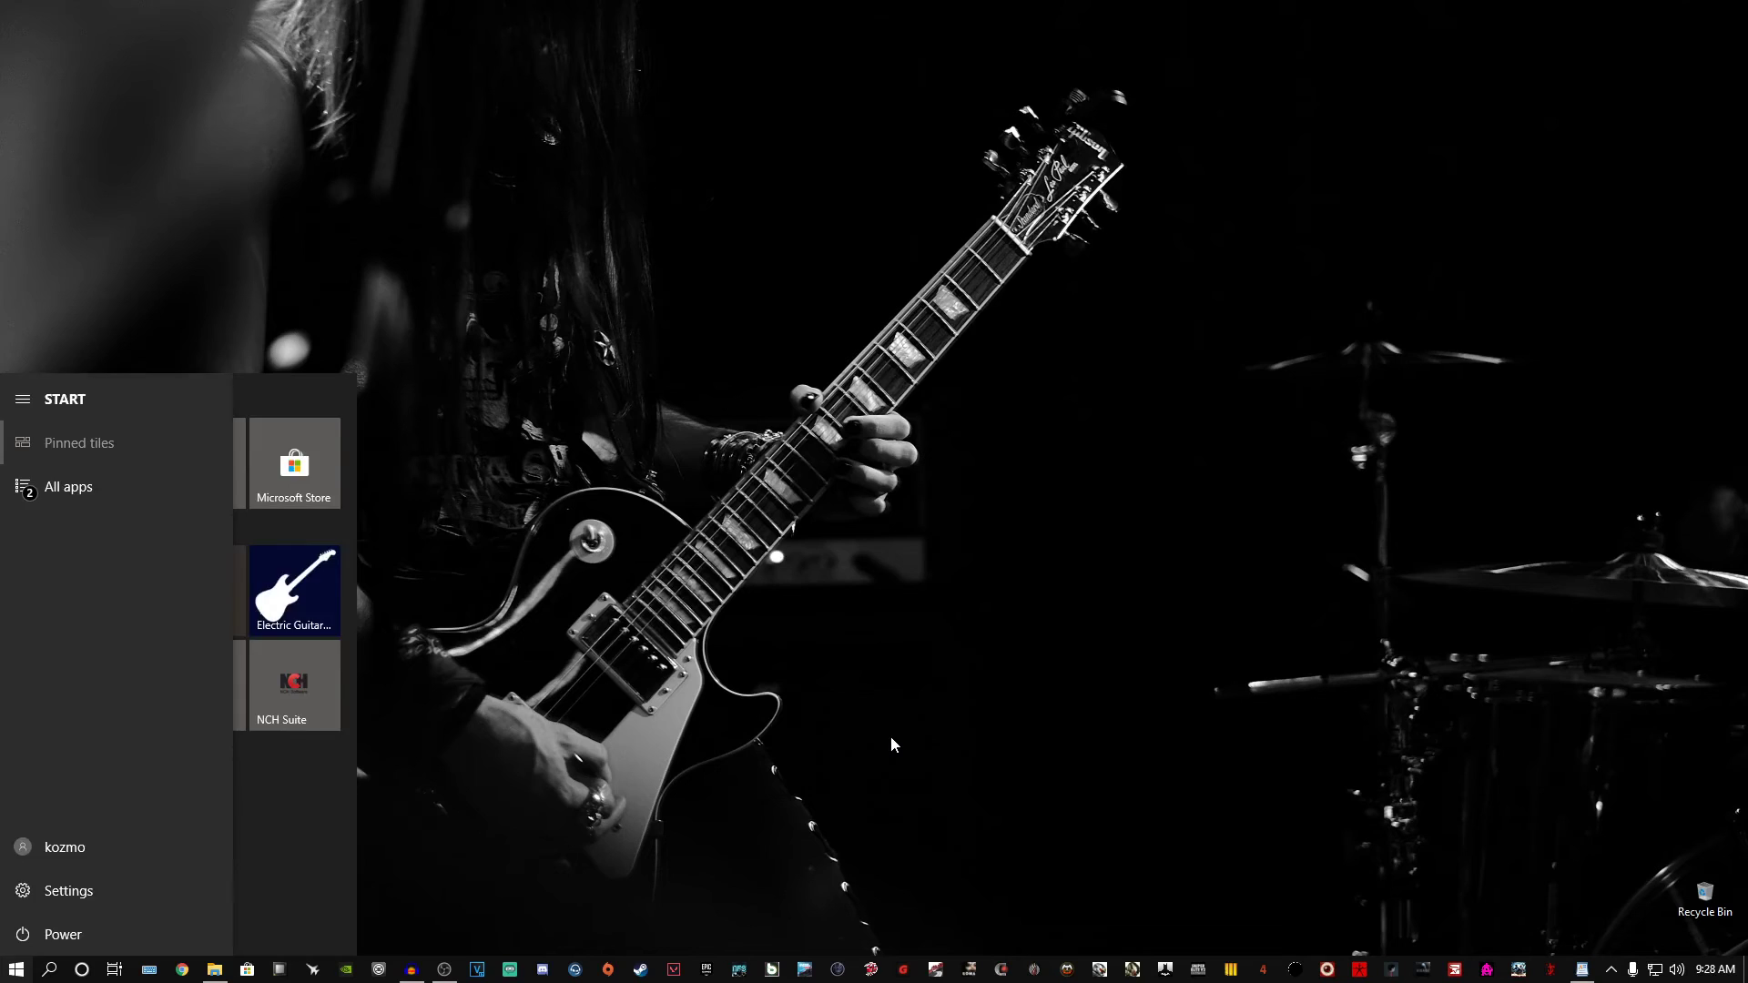
click(891, 738)
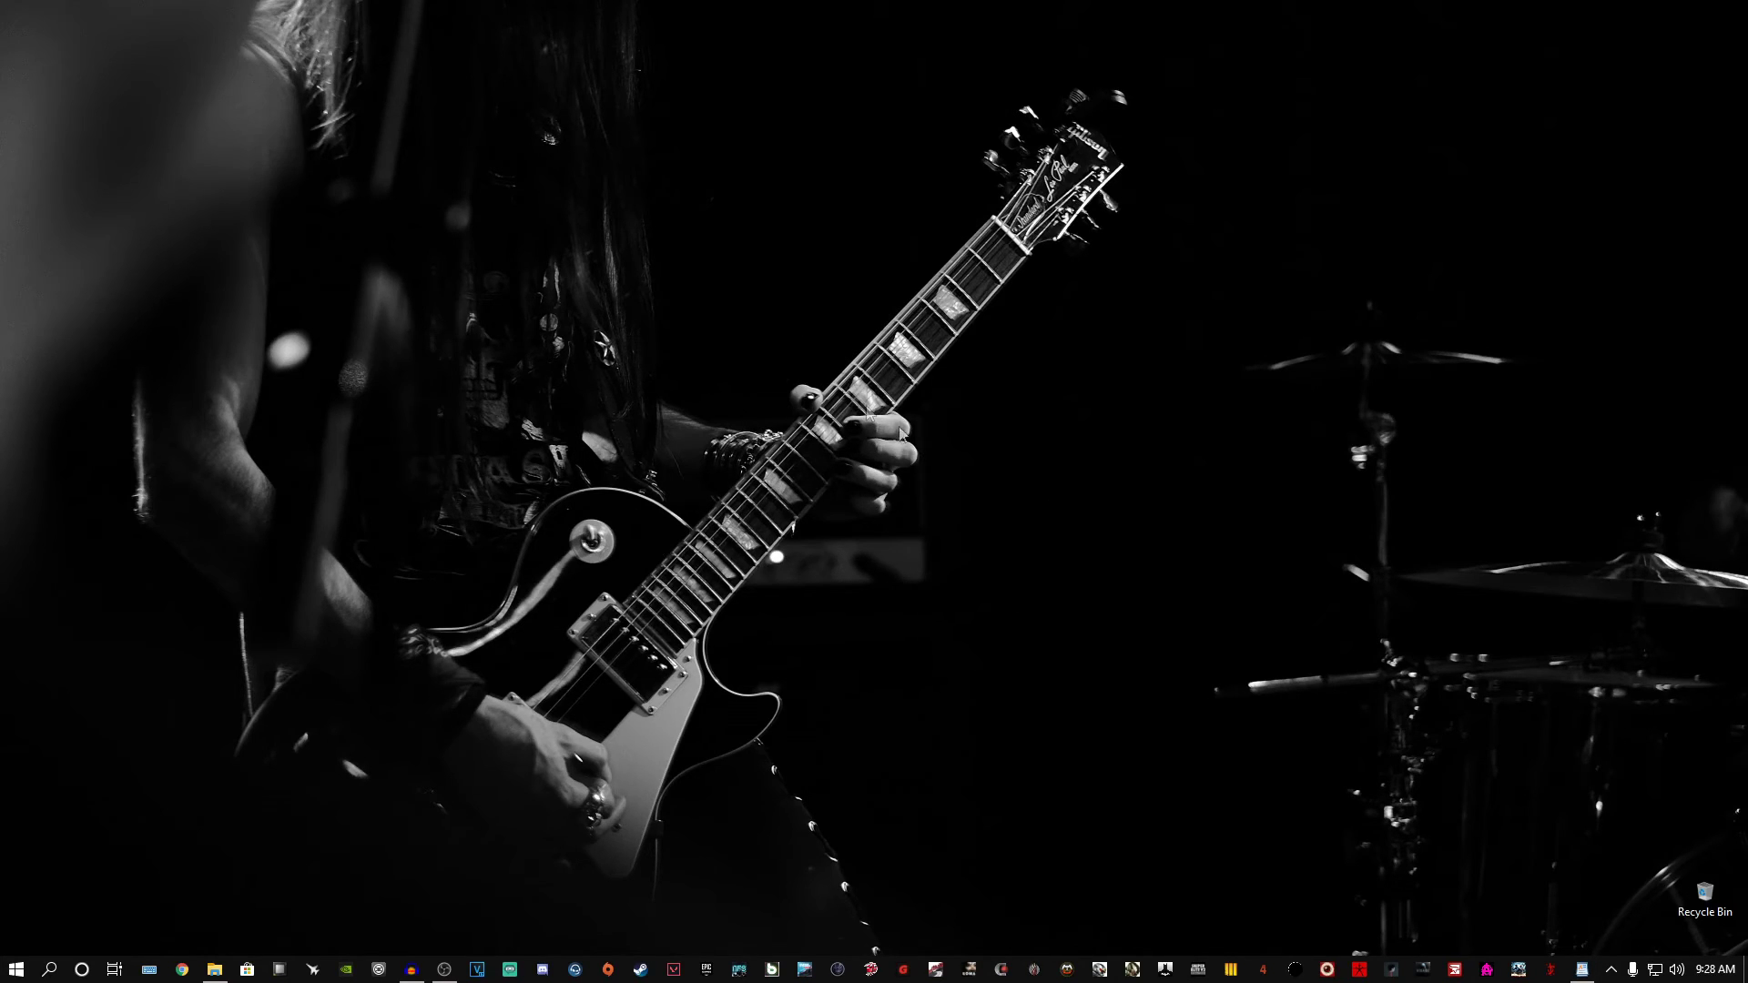
Launch Origin from the taskbar, close its EA sign-in window, and refresh the desktop
click(610, 970)
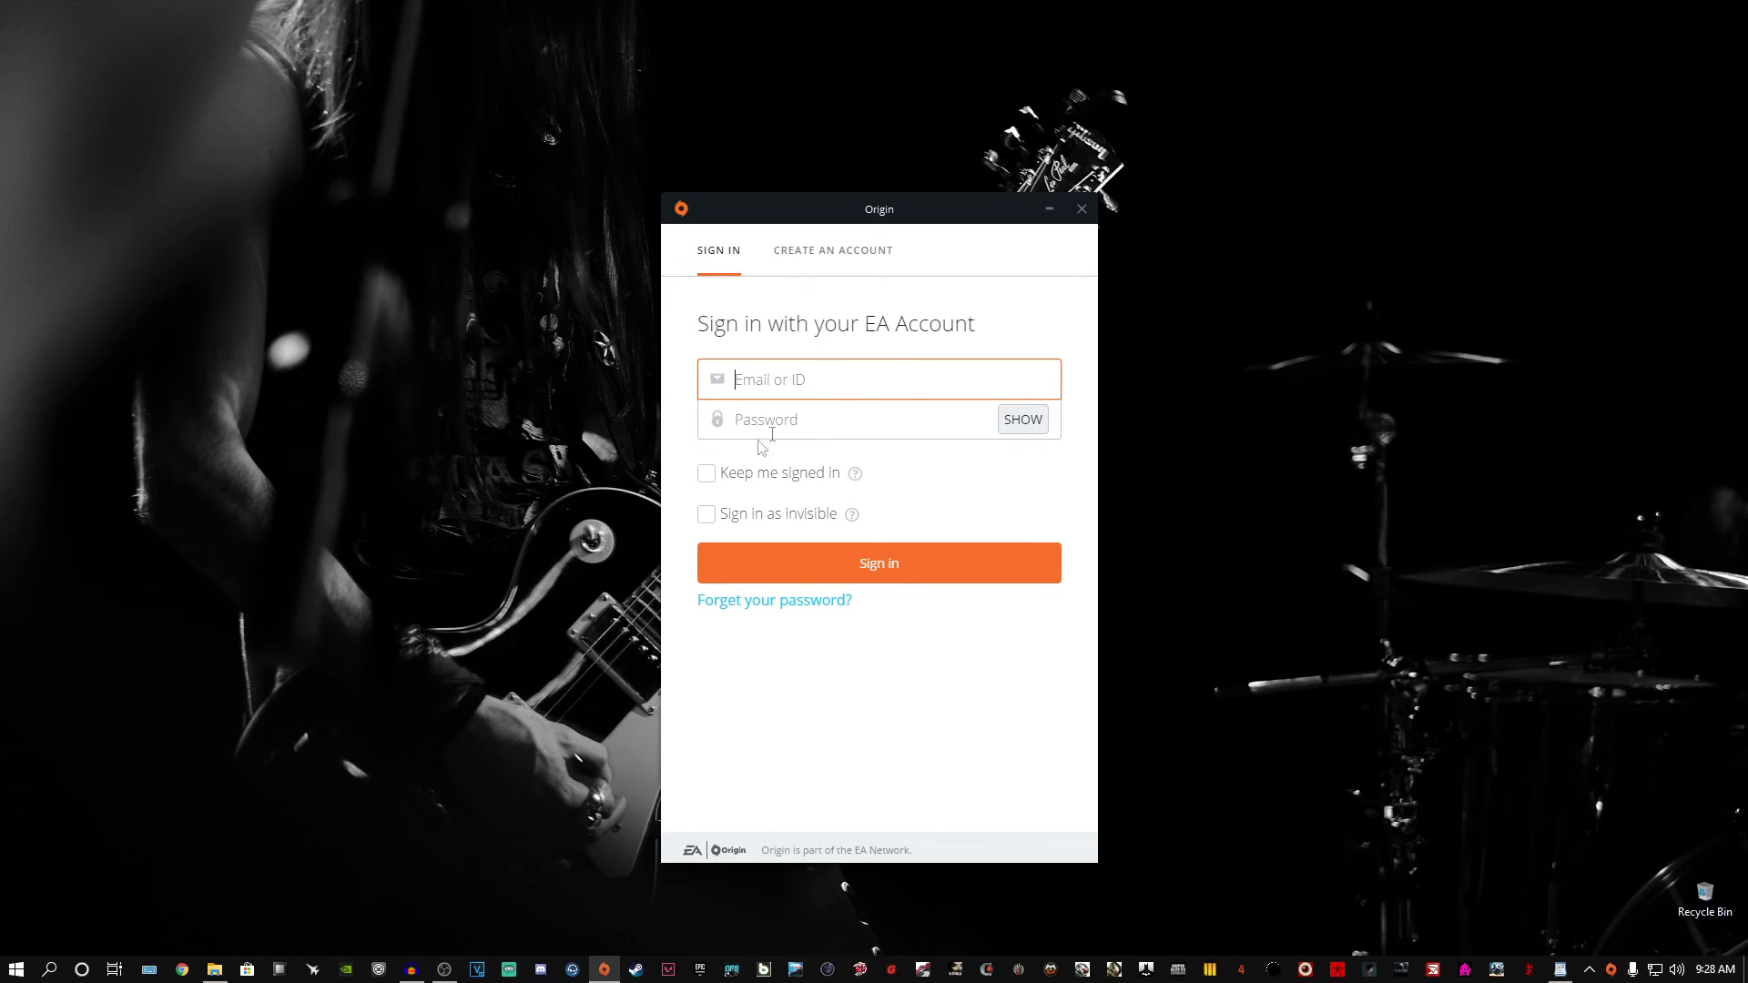
click(1082, 208)
right_click(958, 588)
click(983, 641)
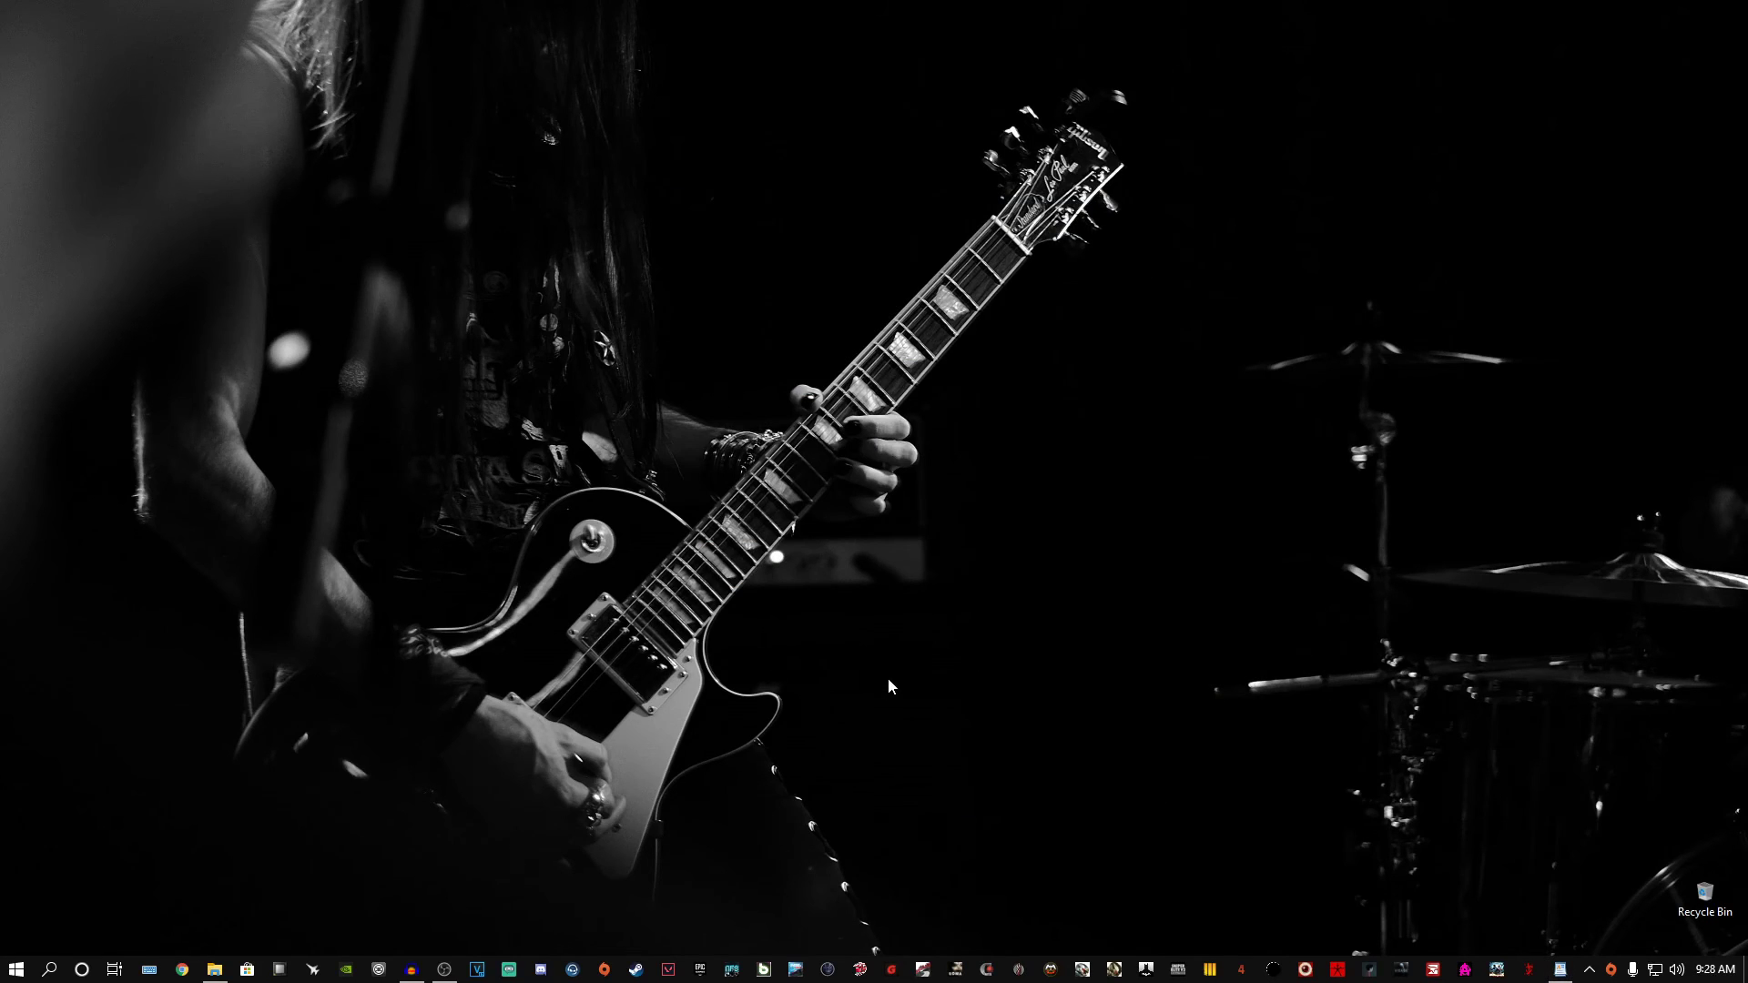